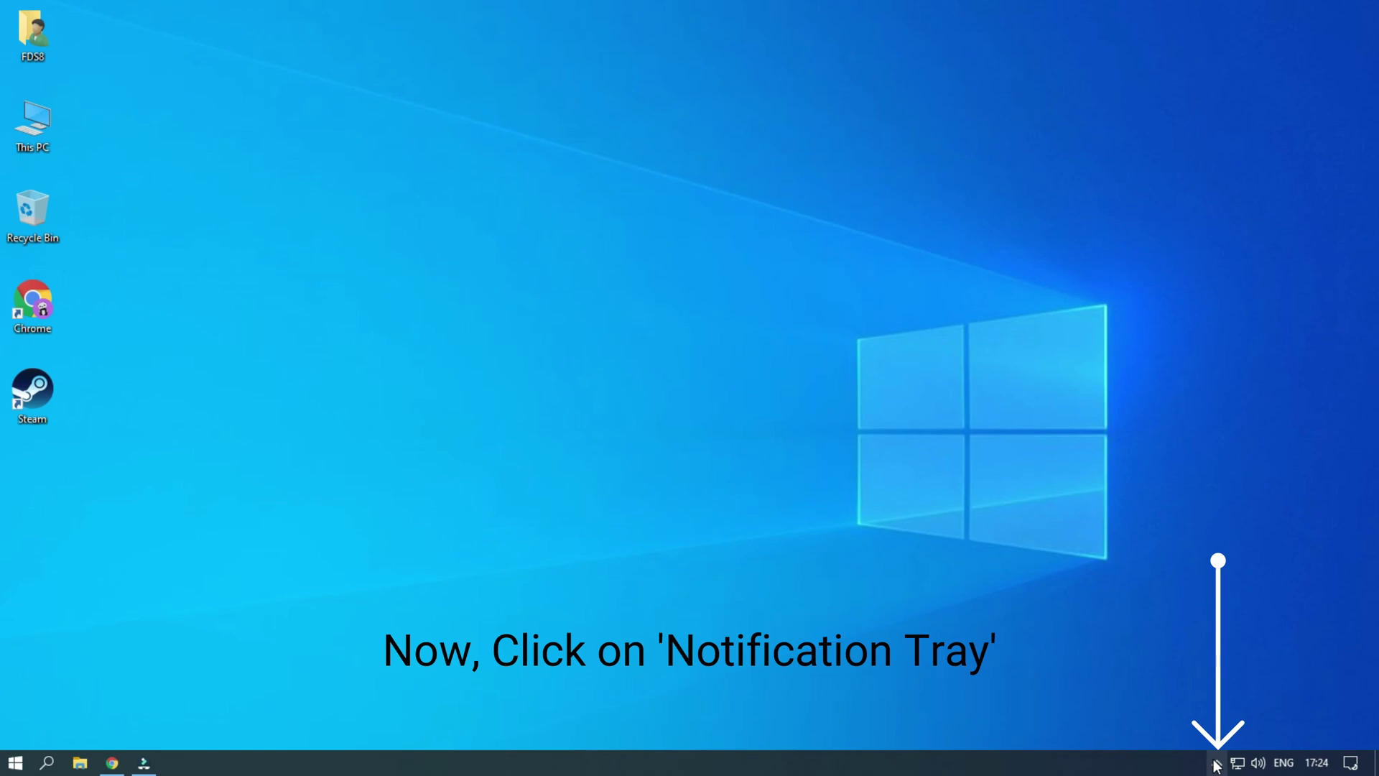
# Exit the Steam client that is running in the background from the notification tray.
pyautogui.click(1214, 763)
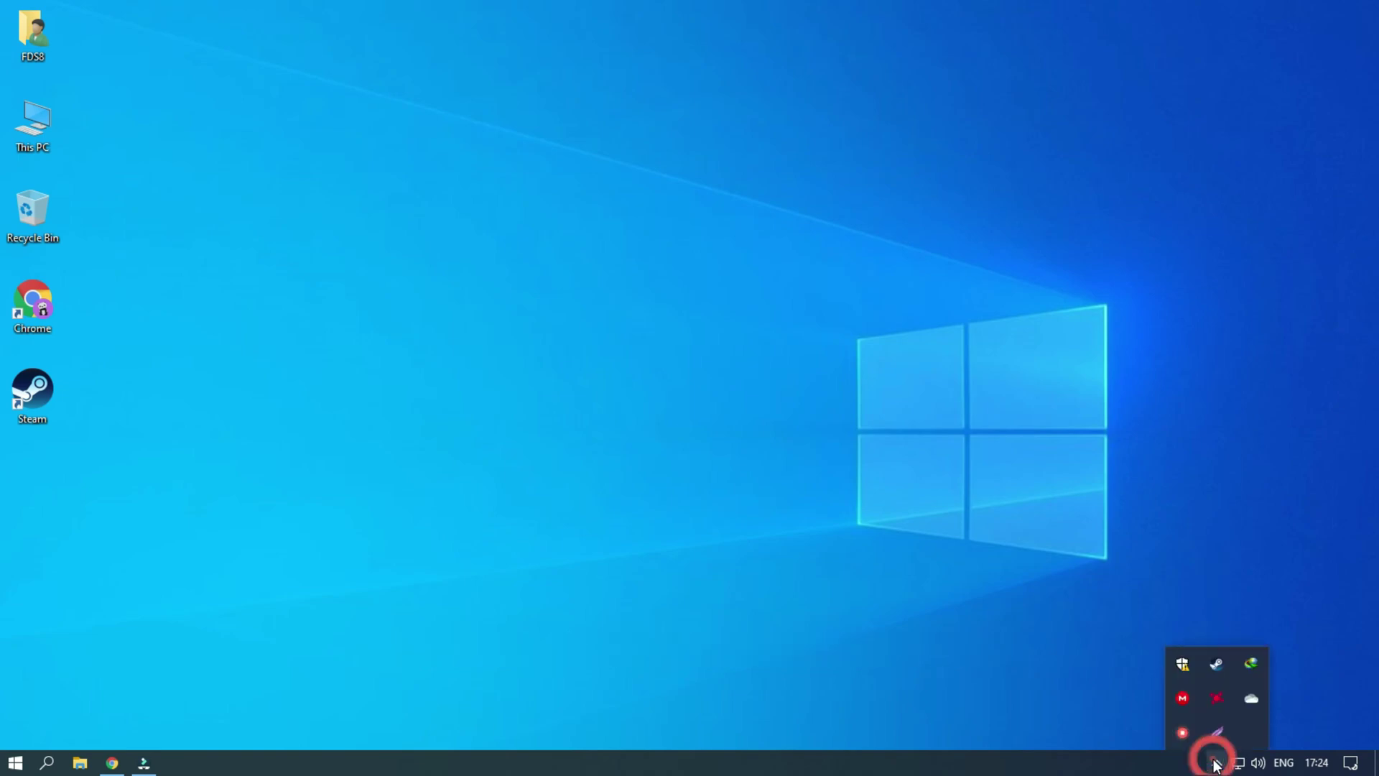
pyautogui.rightClick(1217, 664)
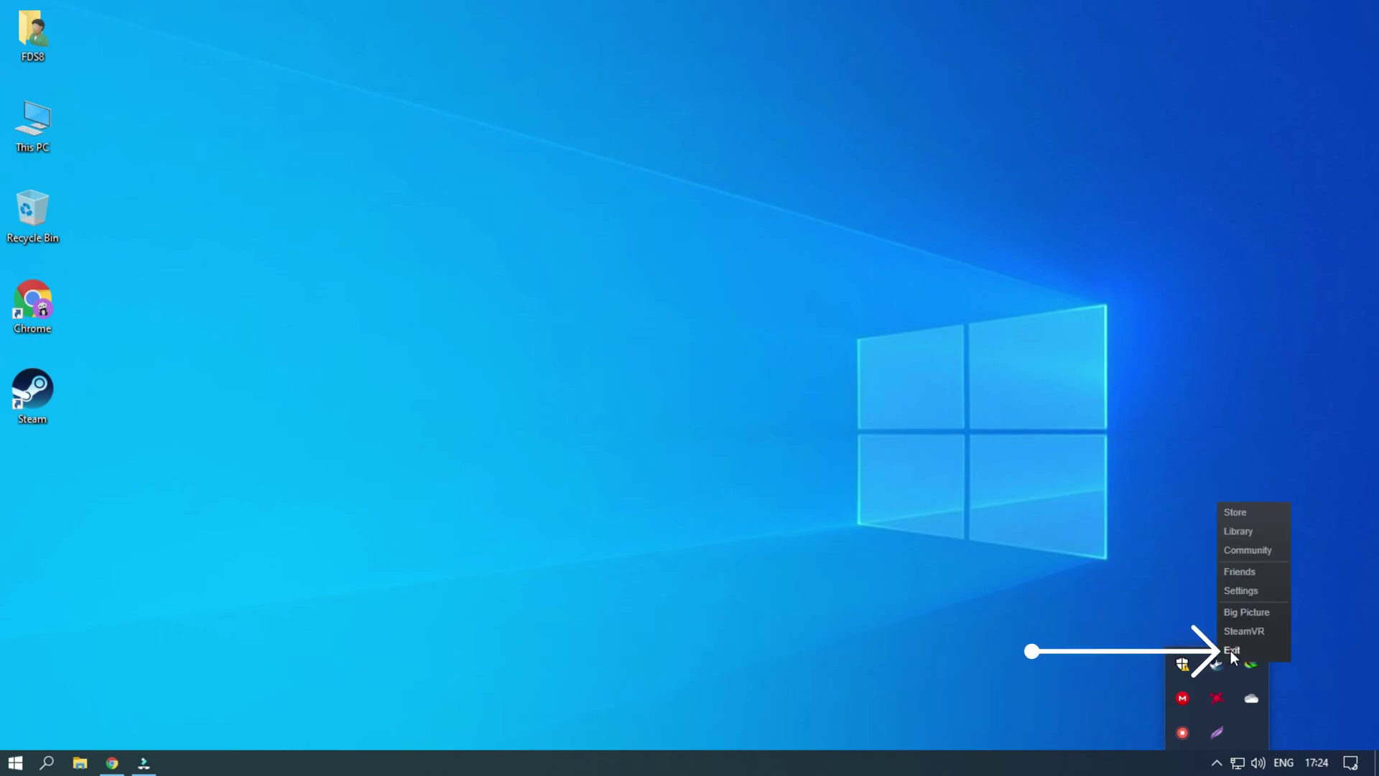
pyautogui.click(1231, 650)
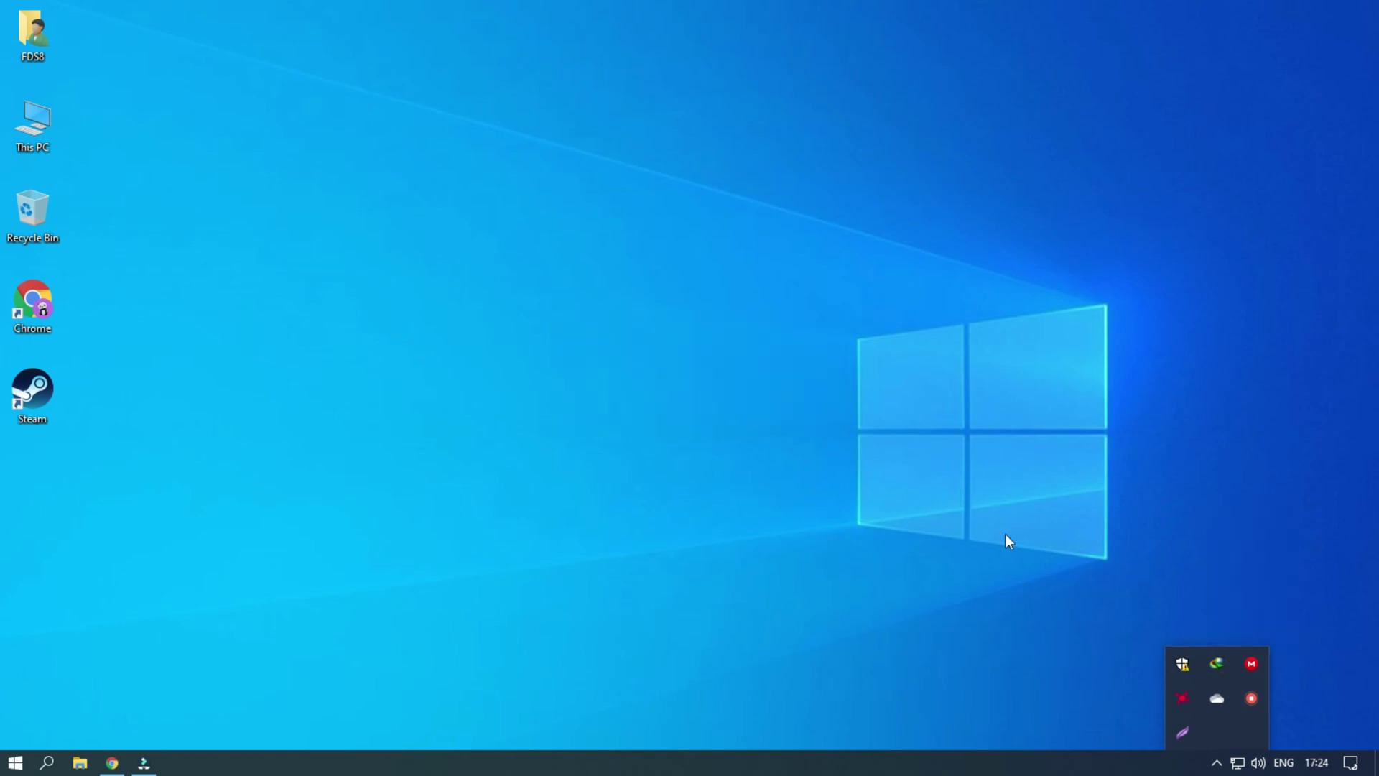
# Launch Steam from its desktop shortcut as administrator and allow it to make changes to the device.
pyautogui.rightClick(32, 382)
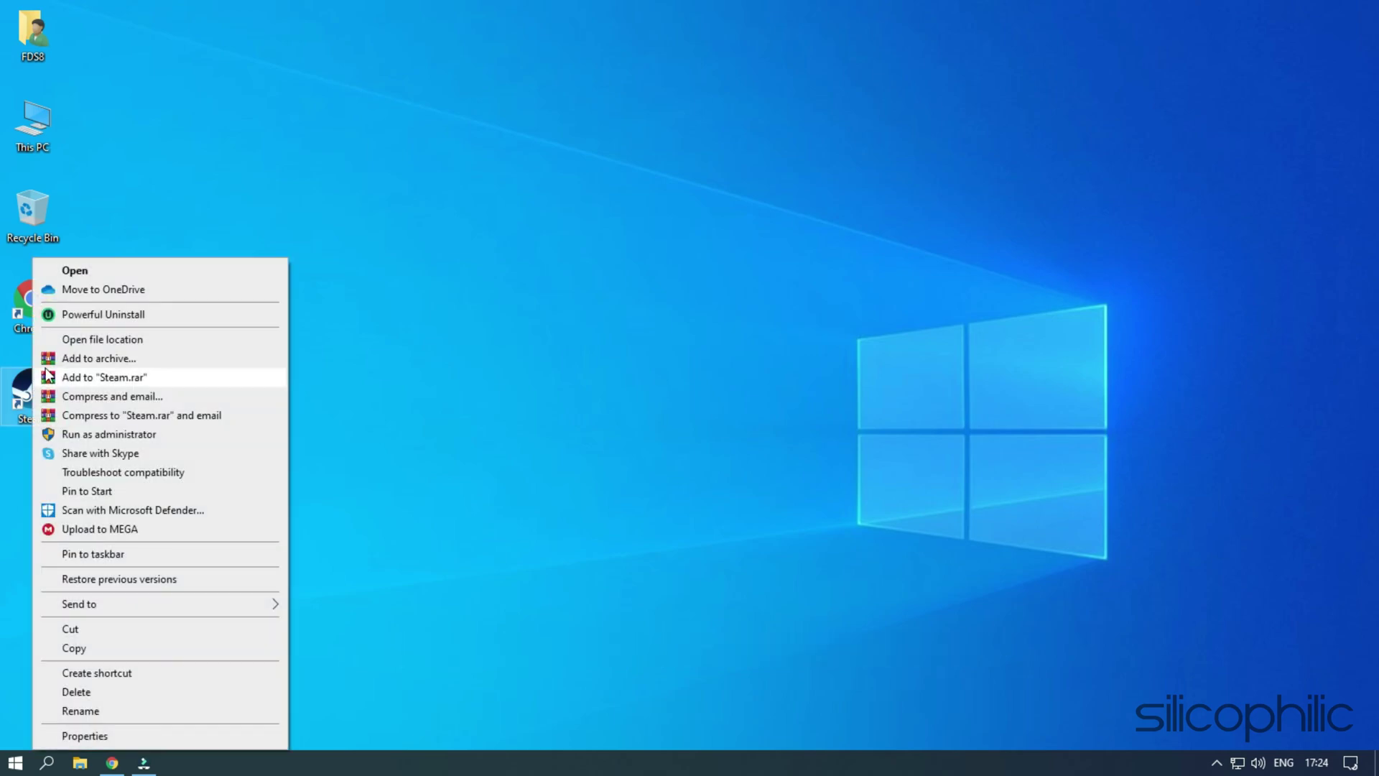
pyautogui.click(201, 438)
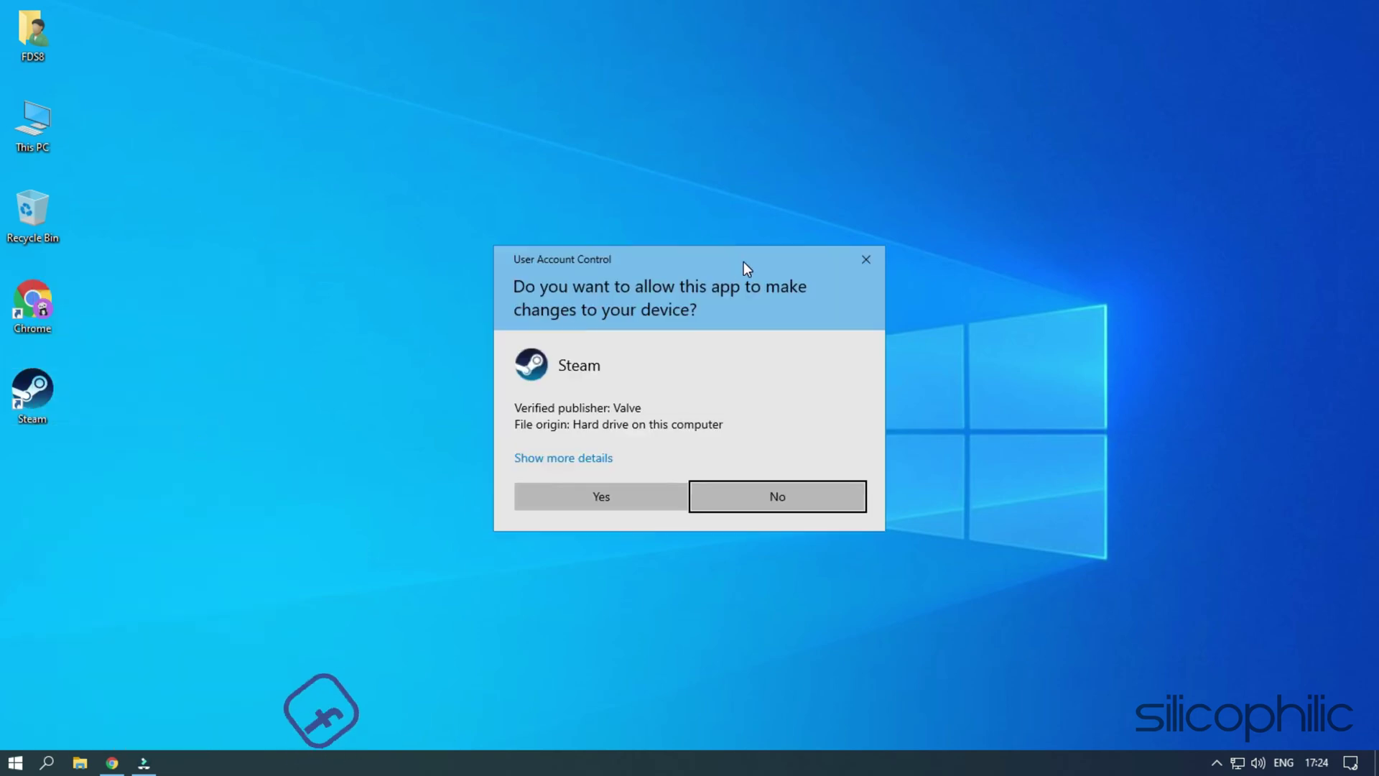
pyautogui.moveTo(743, 261); pyautogui.dragTo(774, 87)
pyautogui.click(602, 319)
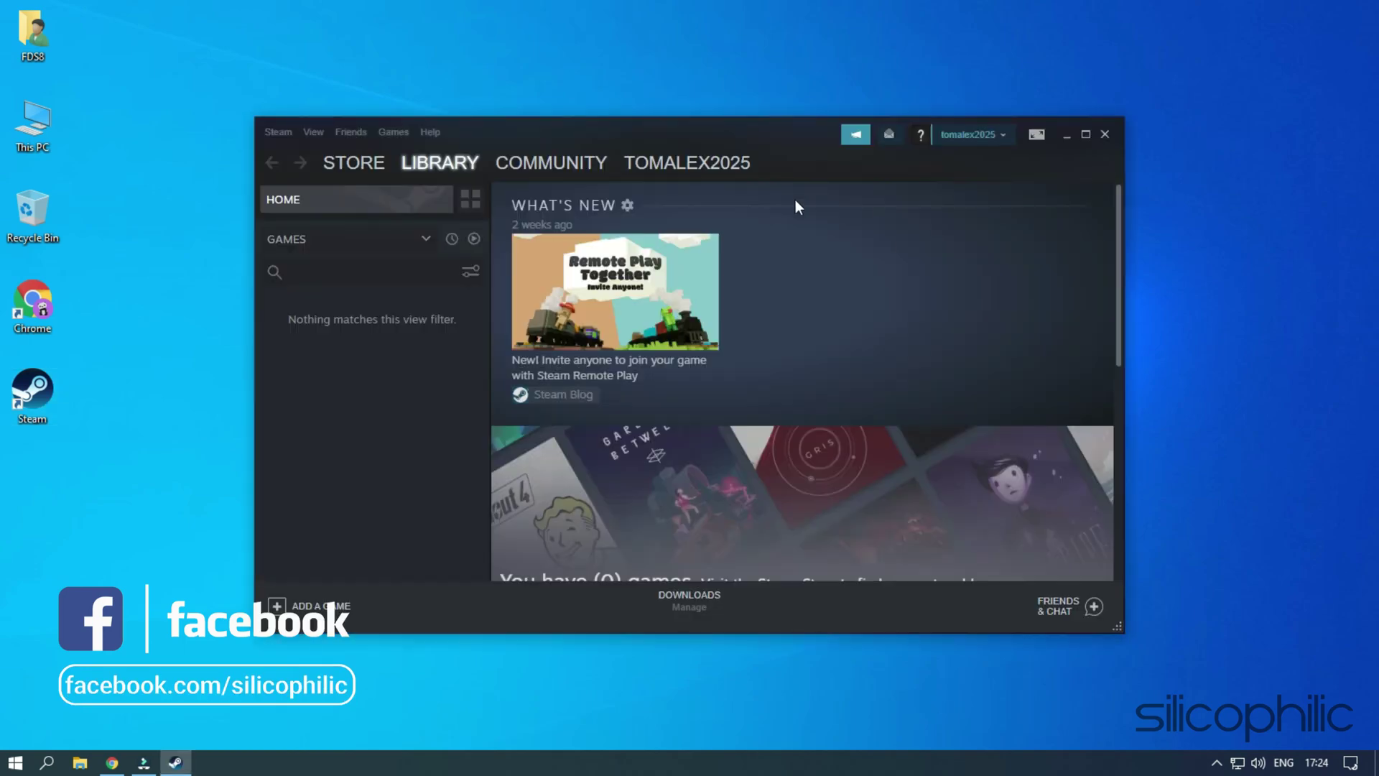
# Move the Steam window higher up on the desktop and close it.
pyautogui.moveTo(732, 134); pyautogui.dragTo(722, 57)
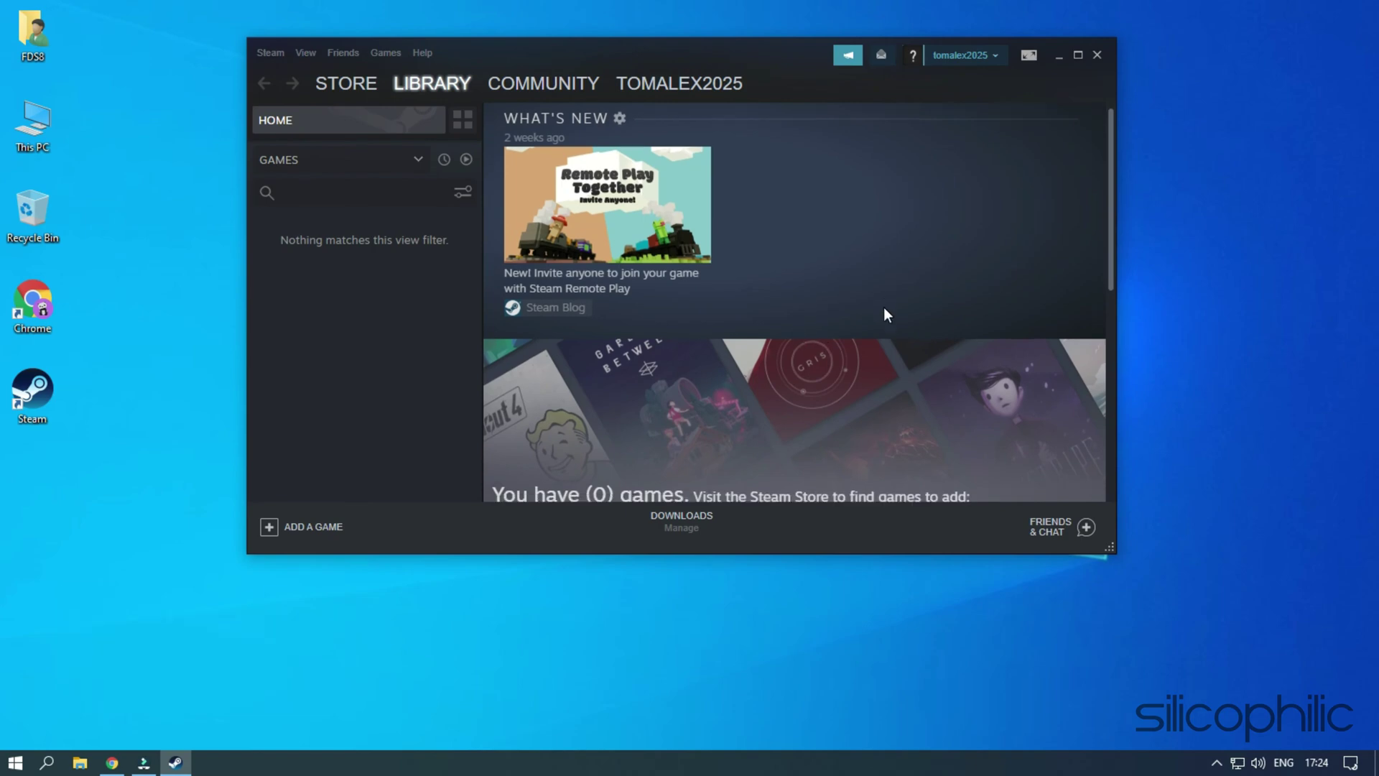
pyautogui.moveTo(713, 56)
pyautogui.mouseDown()
pyautogui.moveTo(718, 19)
pyautogui.moveTo(715, 32)
pyautogui.mouseUp()
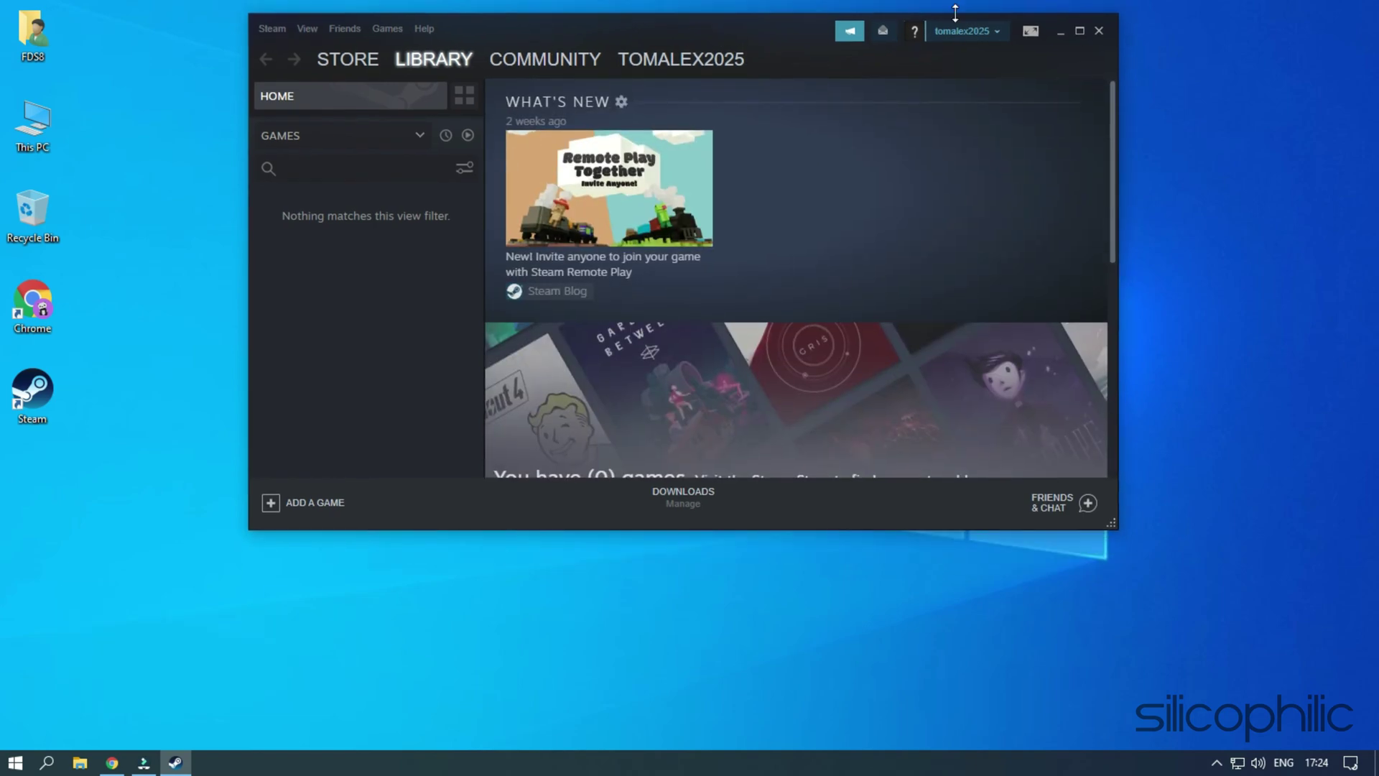
pyautogui.click(1097, 33)
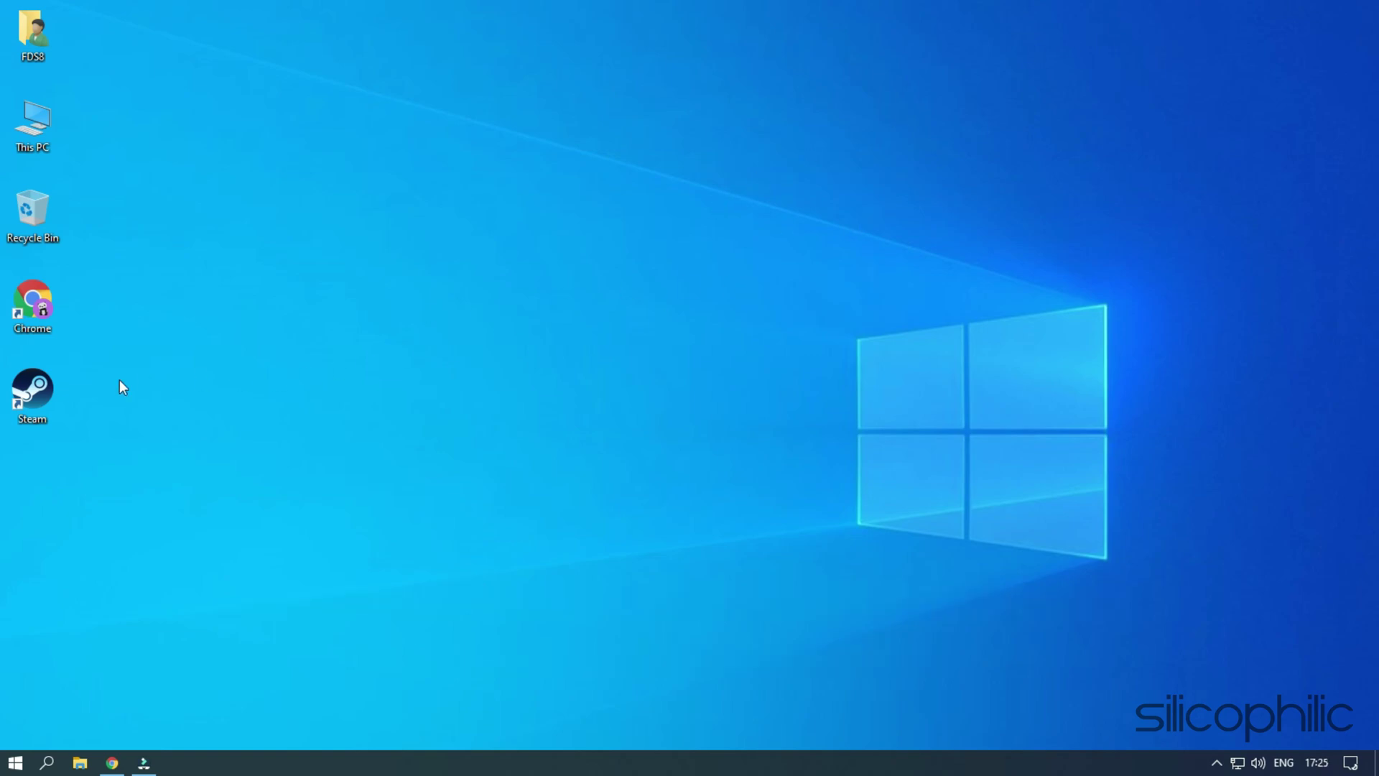
# Set the Steam desktop shortcut's compatibility properties to run the program as an administrator and save them.
pyautogui.rightClick(33, 391)
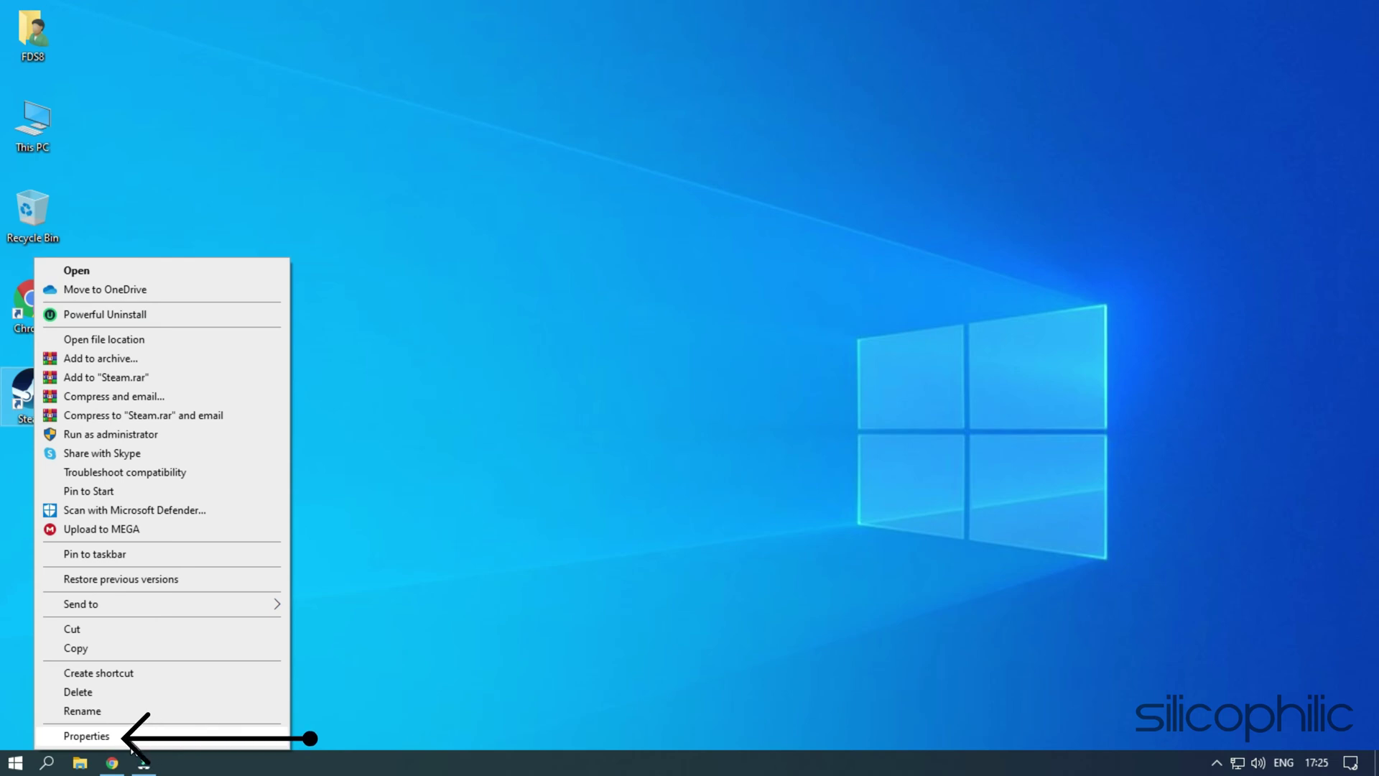
pyautogui.click(130, 737)
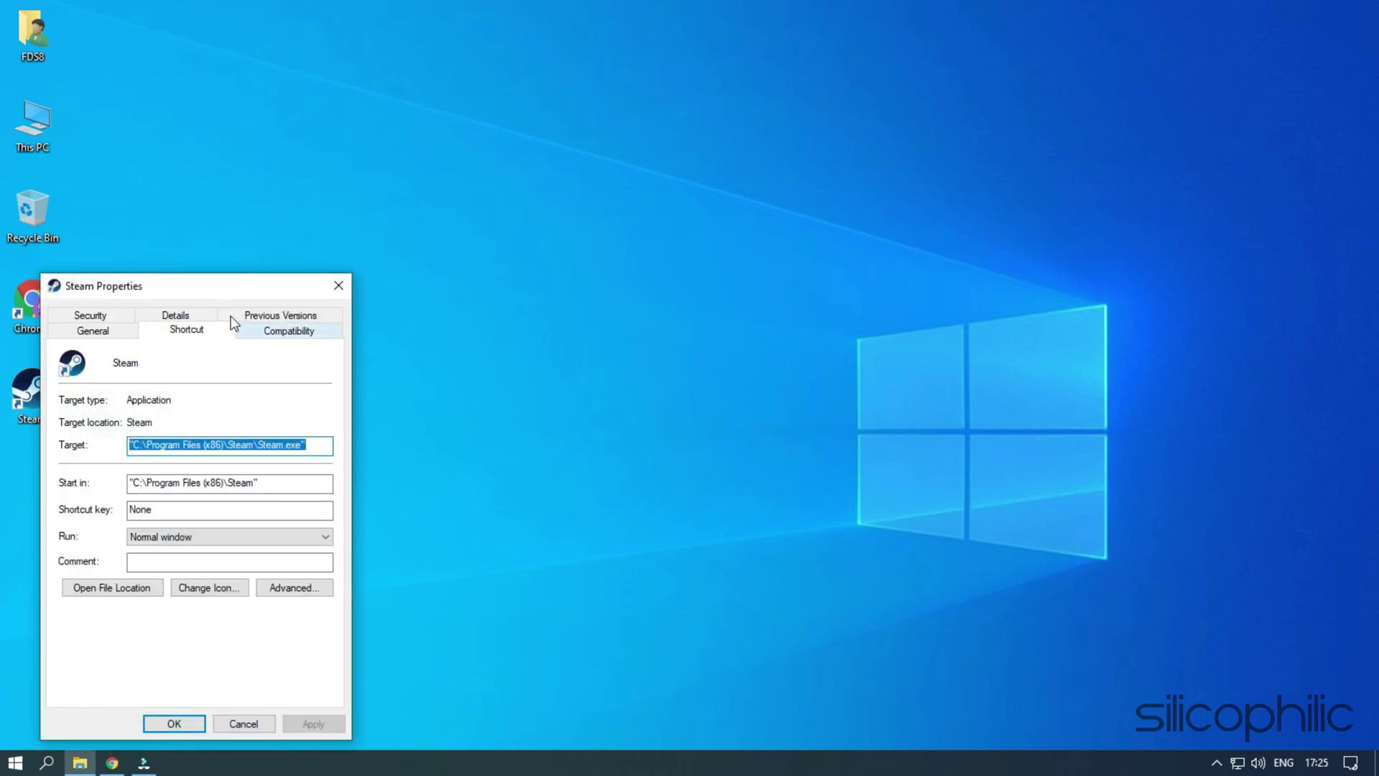
pyautogui.moveTo(220, 297); pyautogui.dragTo(539, 25)
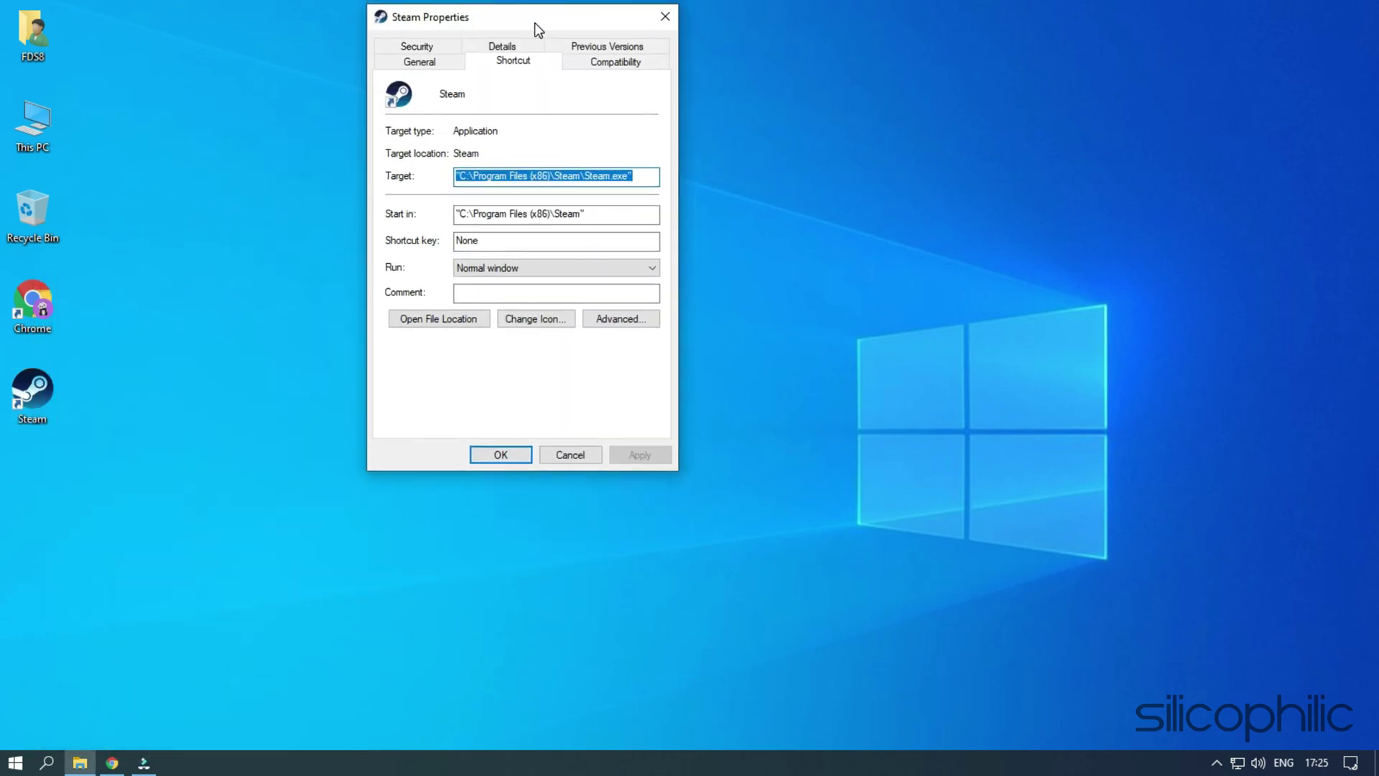
pyautogui.click(609, 67)
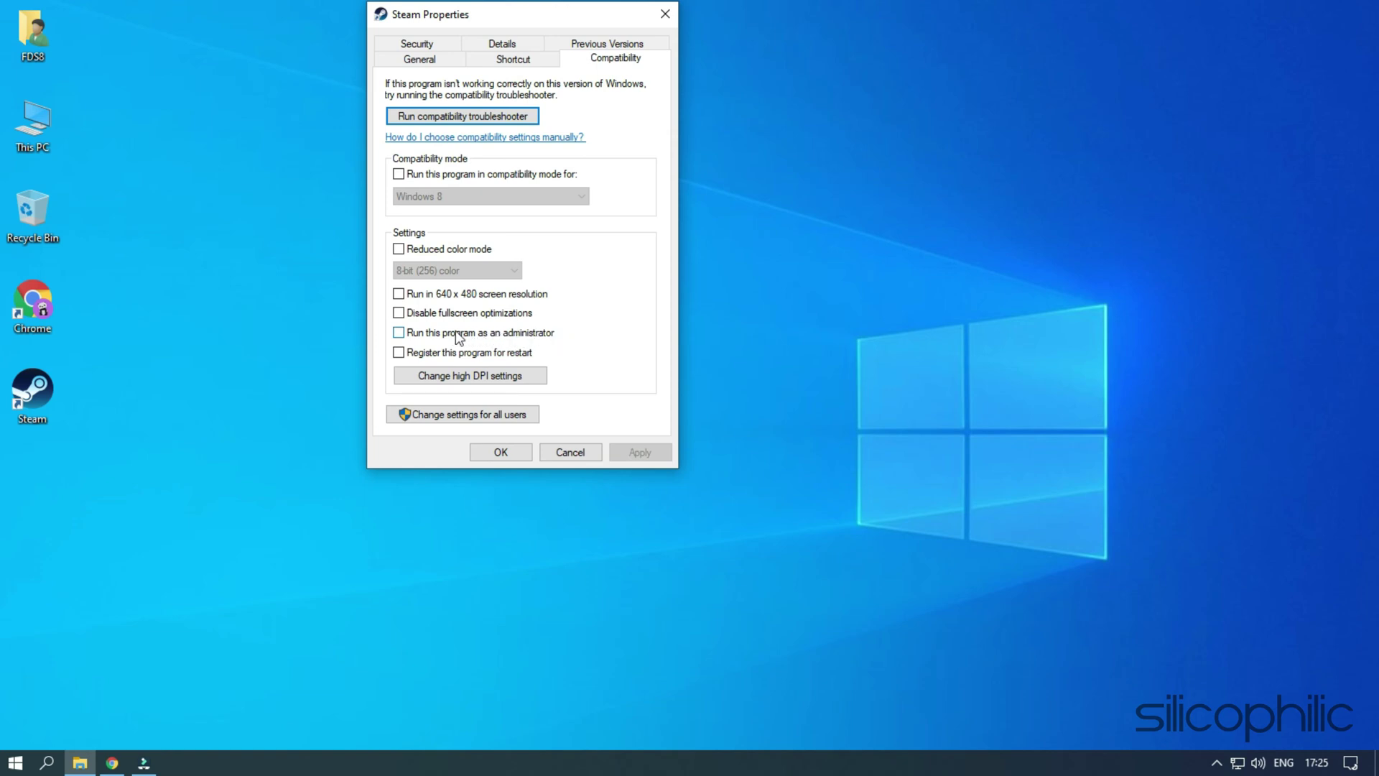
pyautogui.click(399, 332)
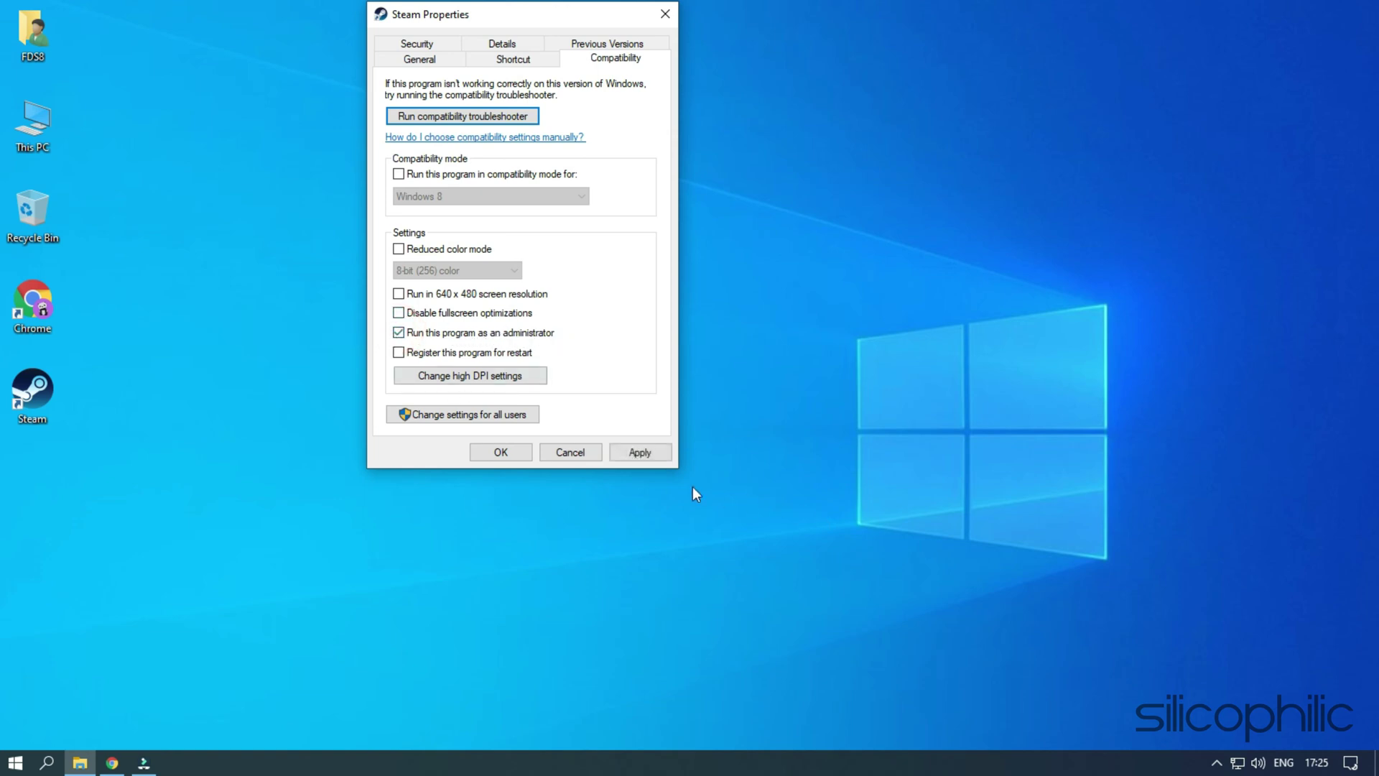
pyautogui.click(629, 457)
pyautogui.click(515, 459)
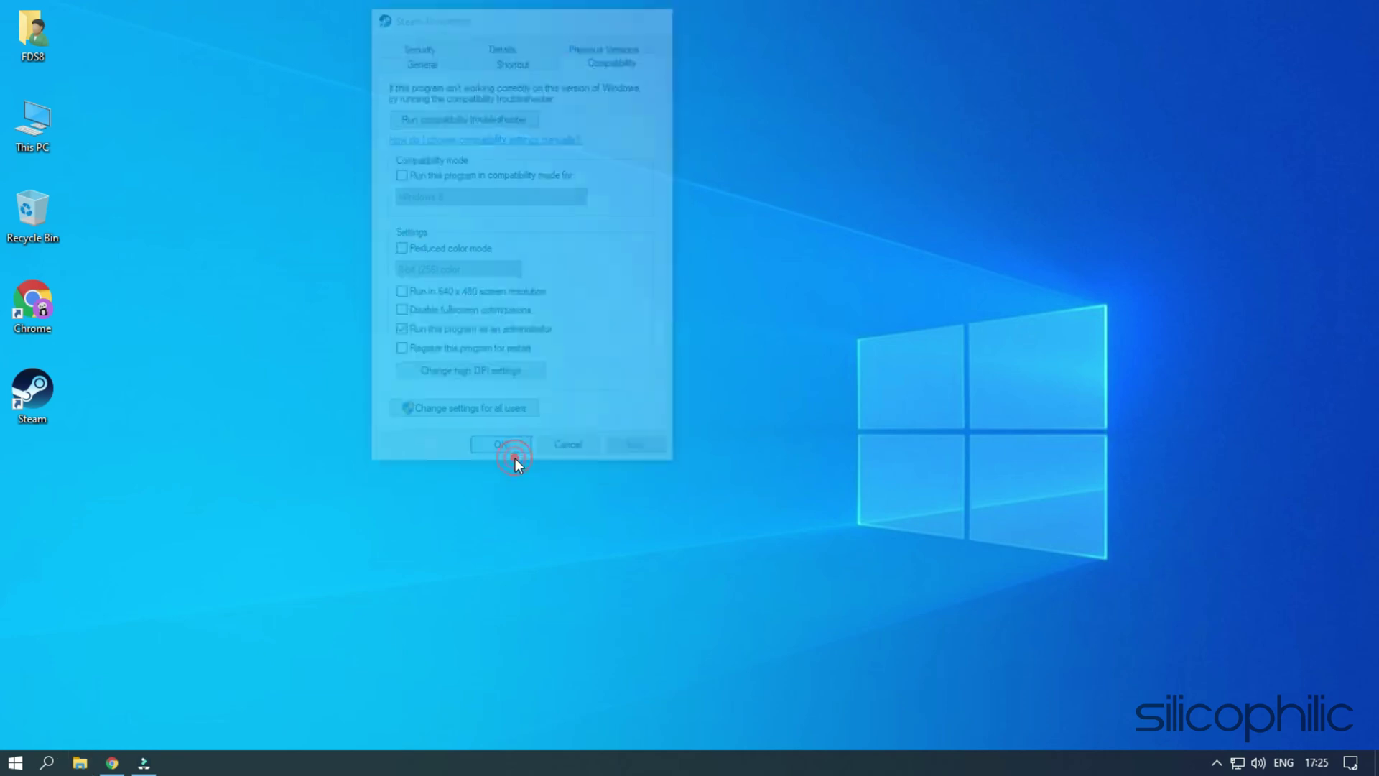
# Start Steam from its desktop shortcut, approve the User Account Control request, and close the Steam window.
pyautogui.doubleClick(58, 392)
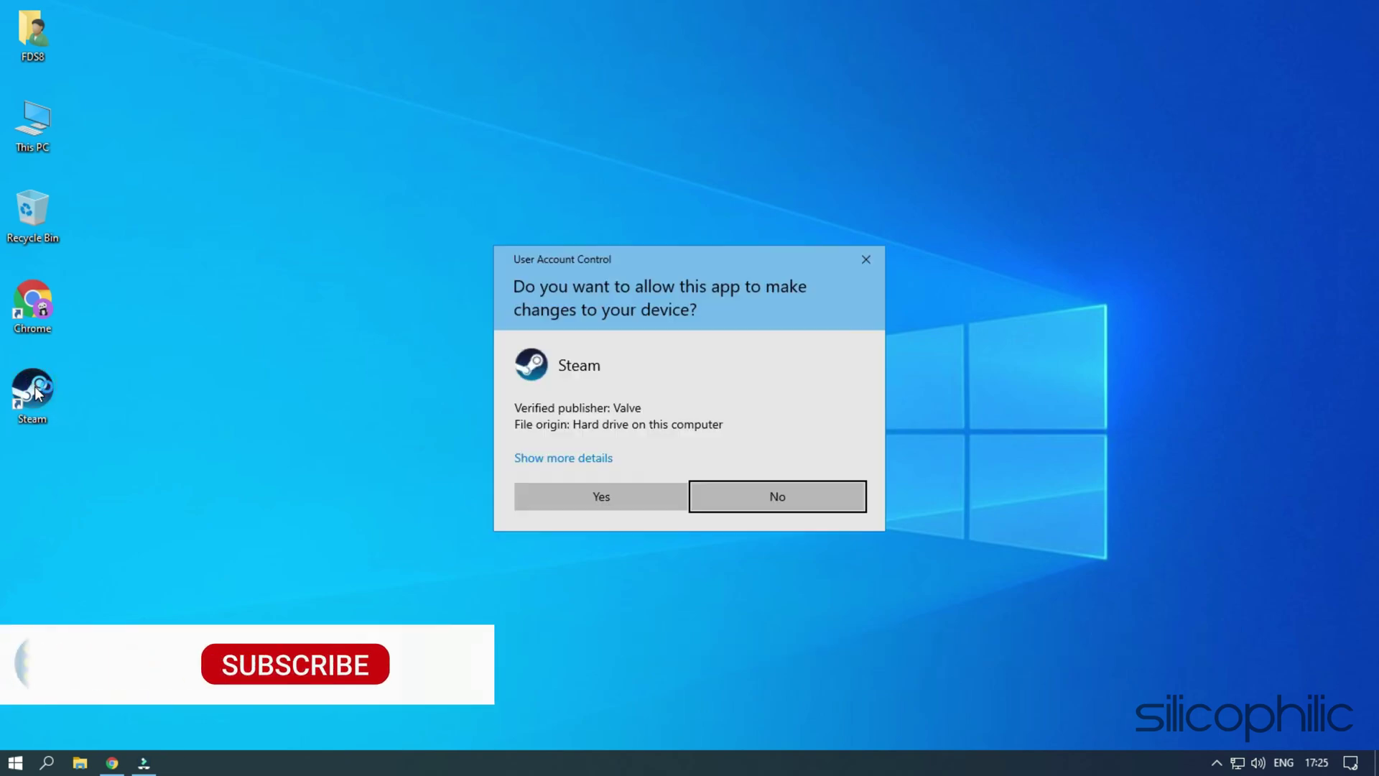
pyautogui.click(564, 498)
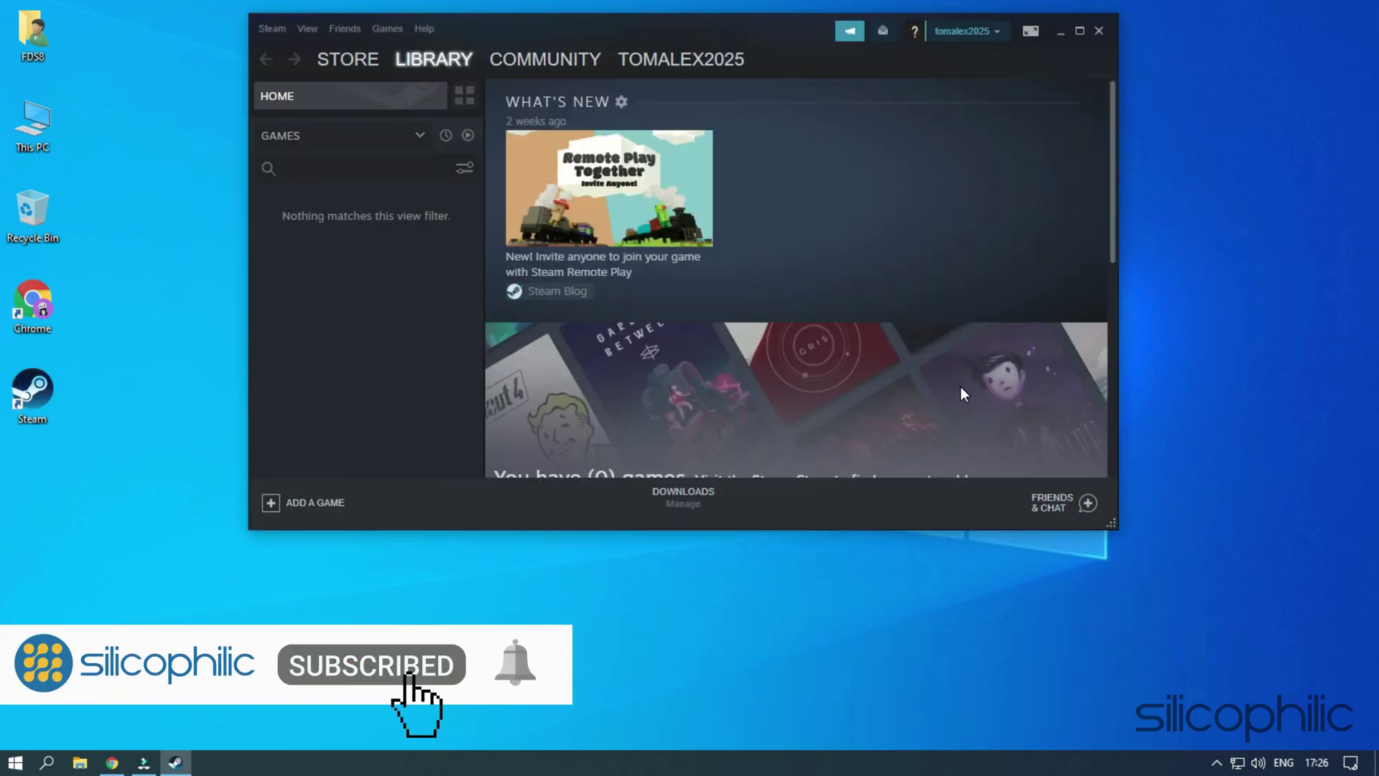
pyautogui.click(1097, 30)
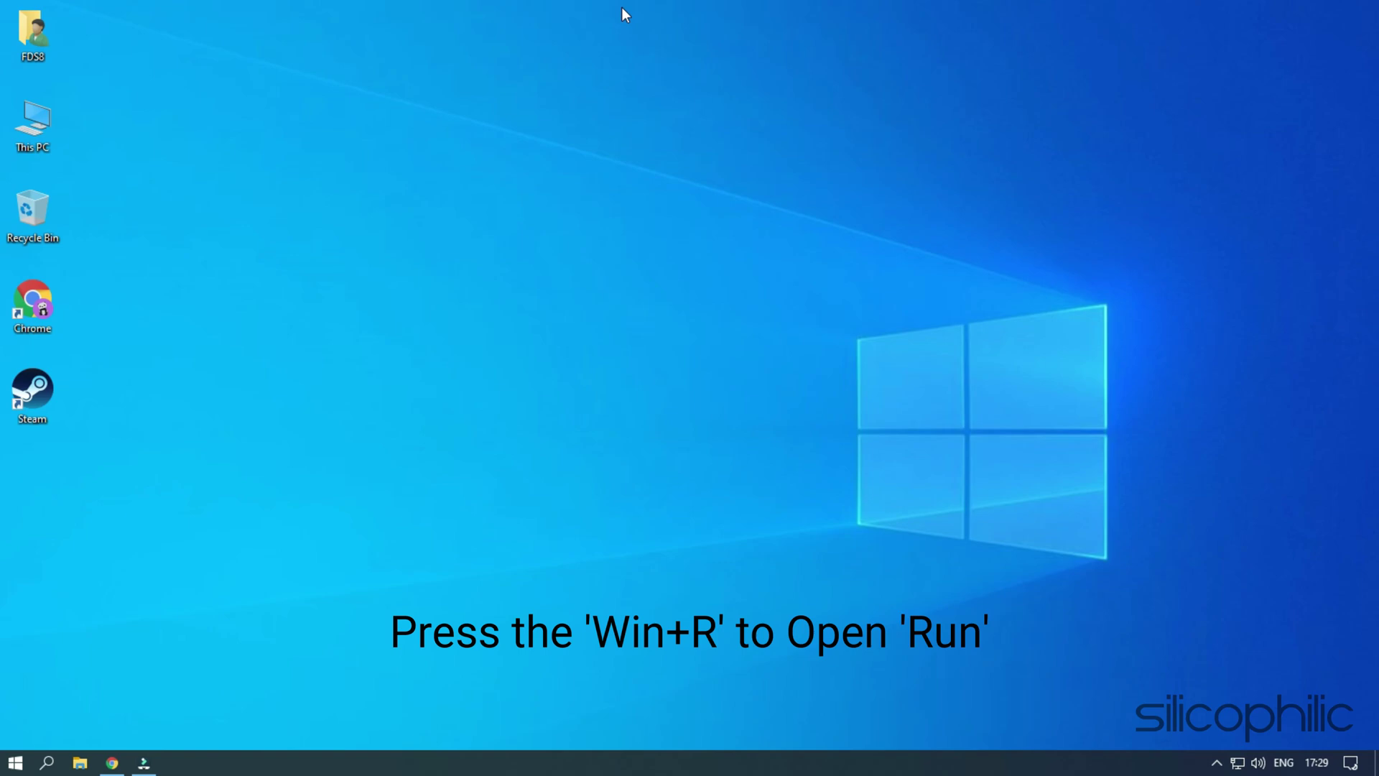
# Open the Services console by running services.msc from the Run dialog.
pyautogui.press('super+r')
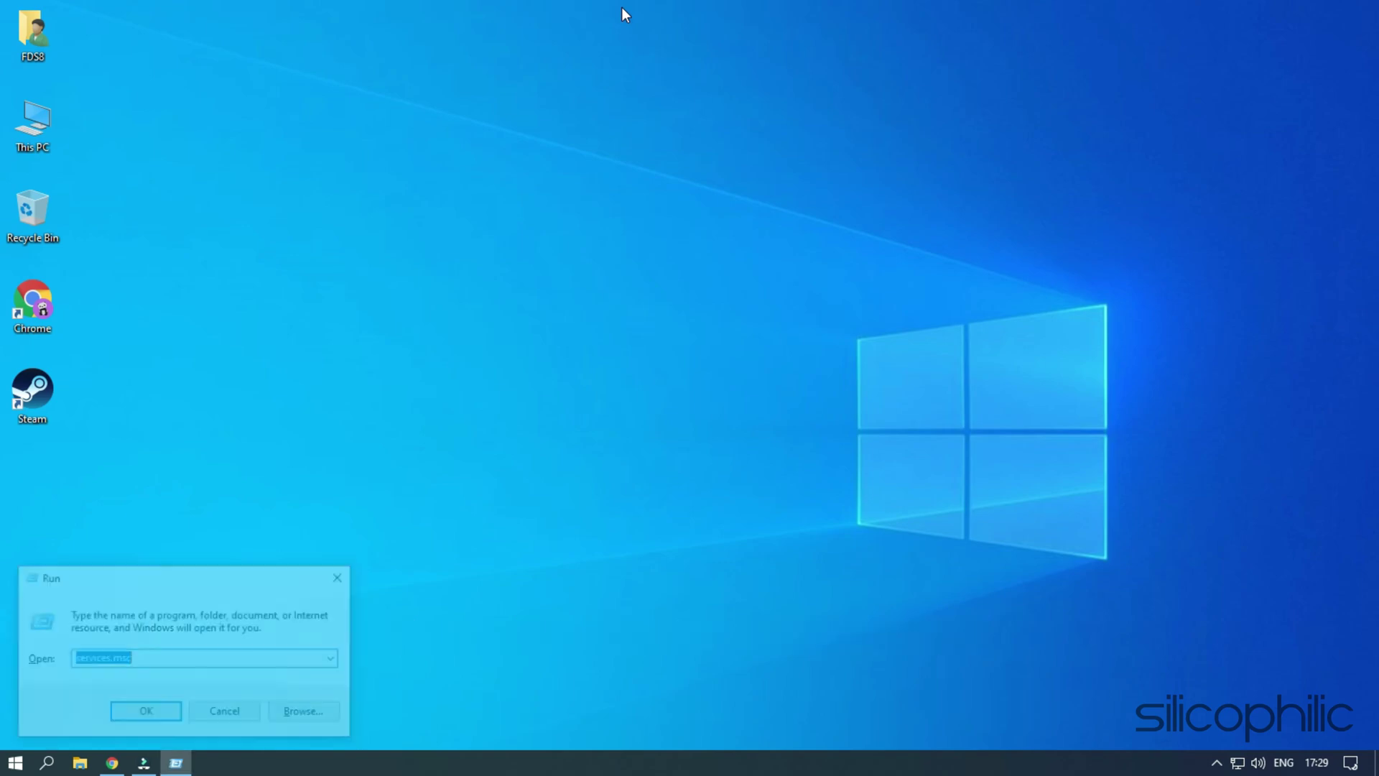
pyautogui.click(176, 655)
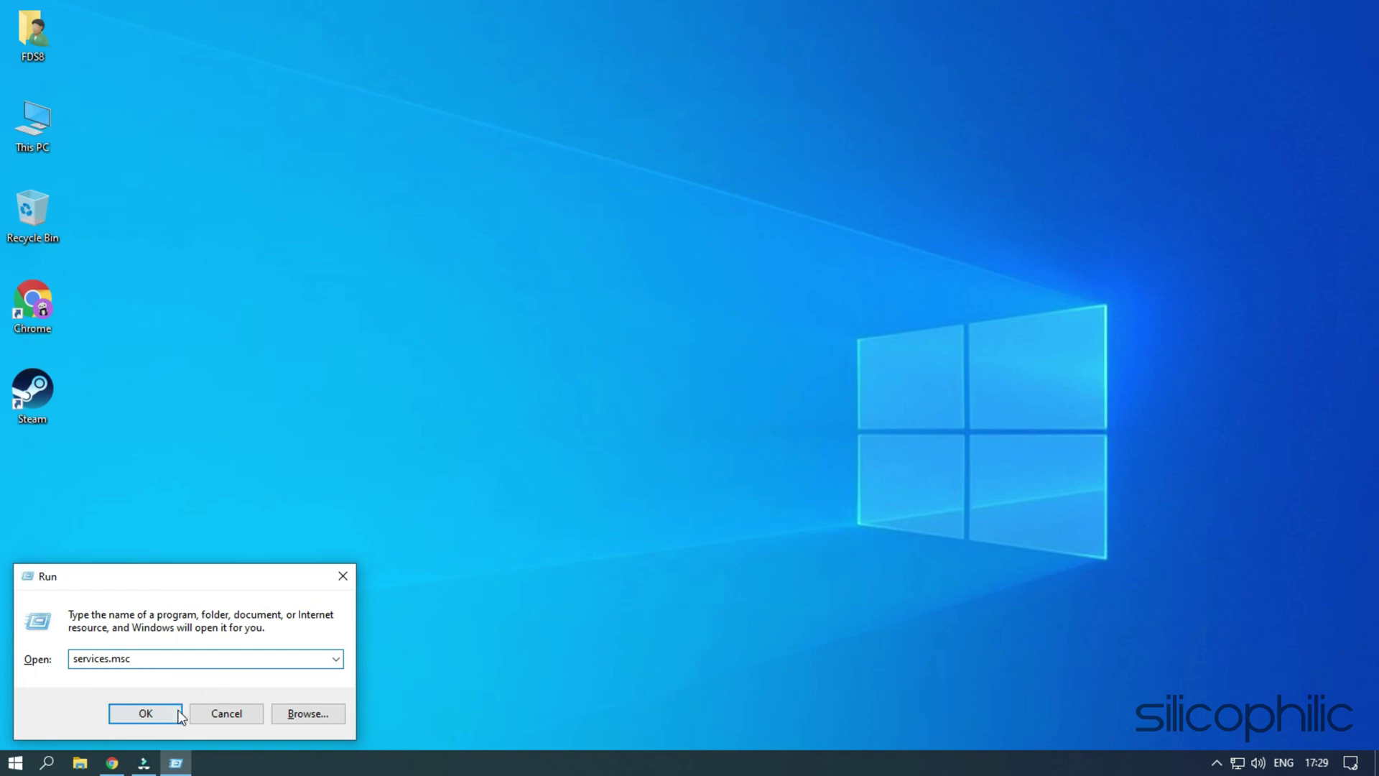
pyautogui.click(145, 713)
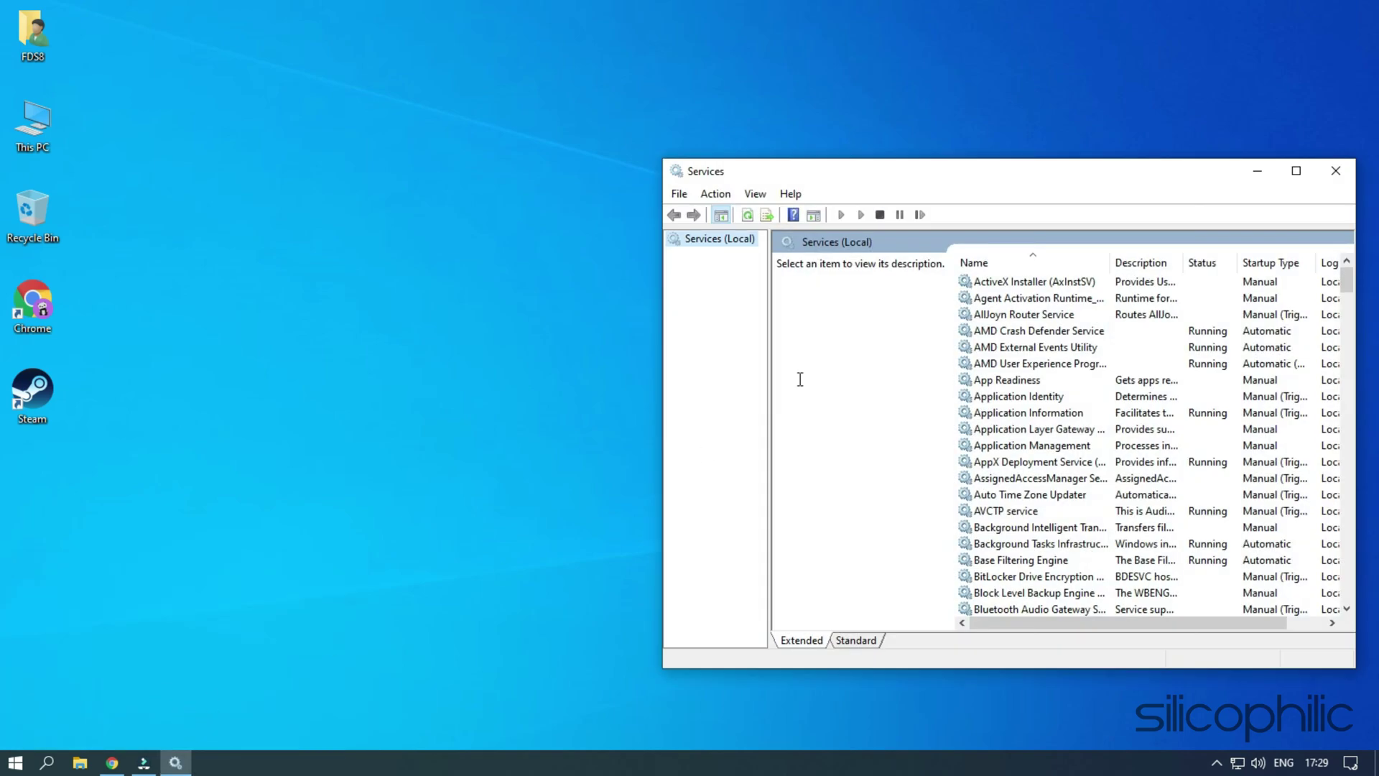
# Find Steam Client Service among the local services and open its properties.
pyautogui.moveTo(1005, 185); pyautogui.dragTo(691, 35)
pyautogui.click(676, 246)
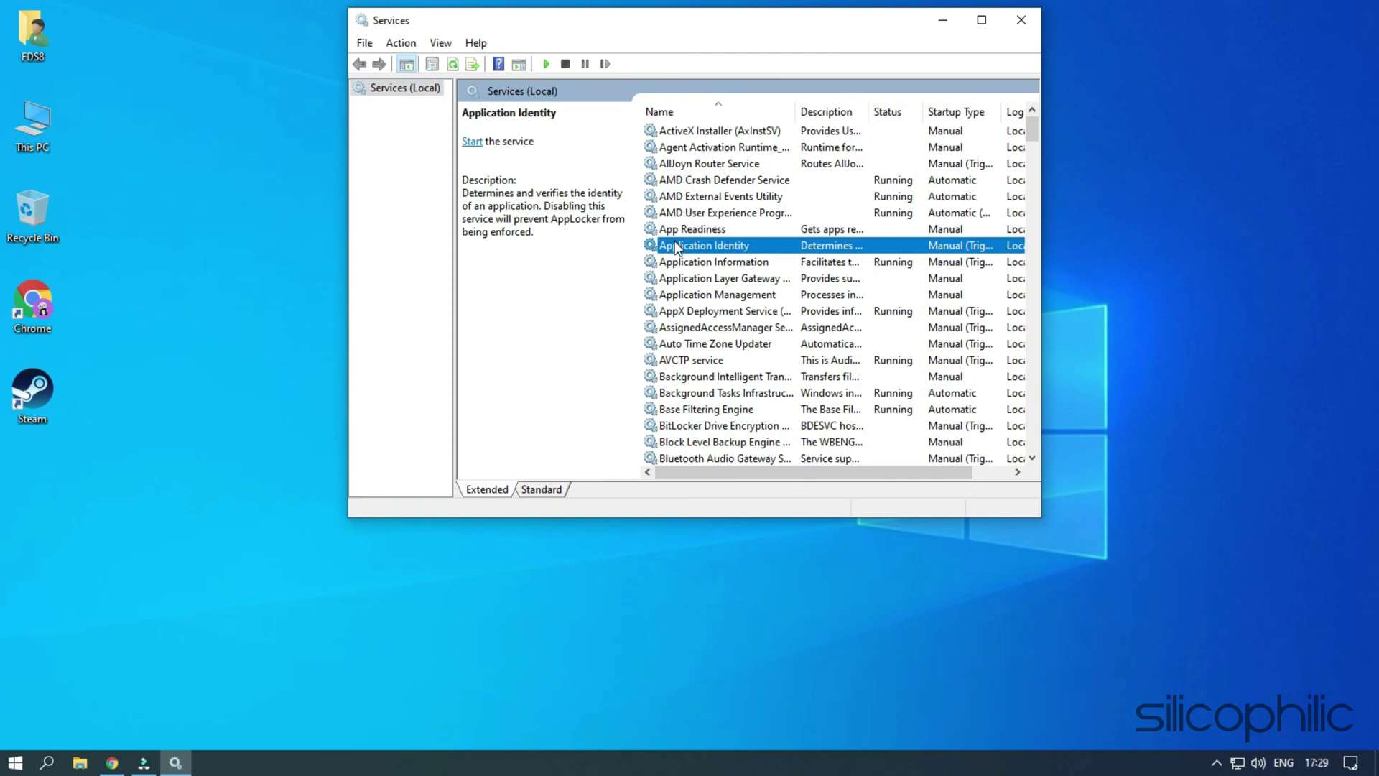
pyautogui.write('steam')
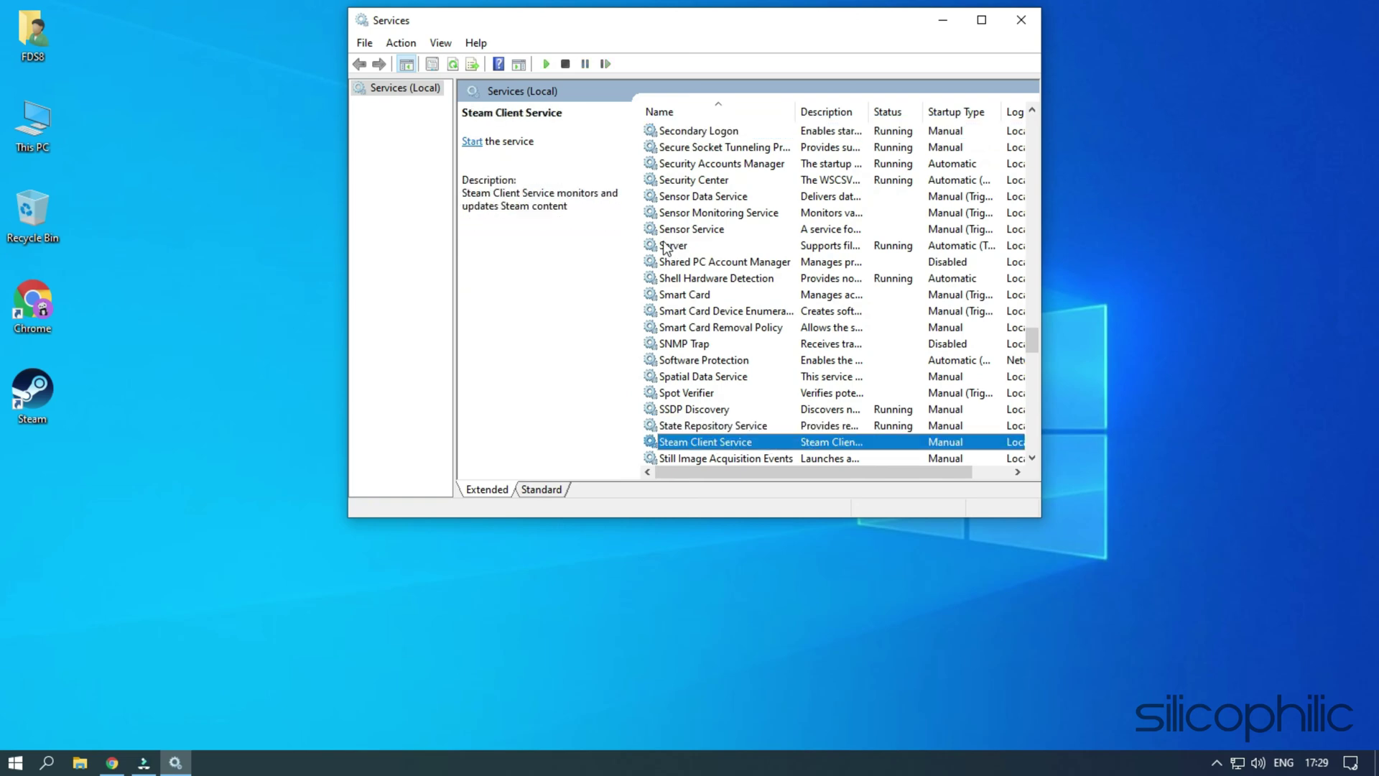
pyautogui.scroll(-4, 806, 186)
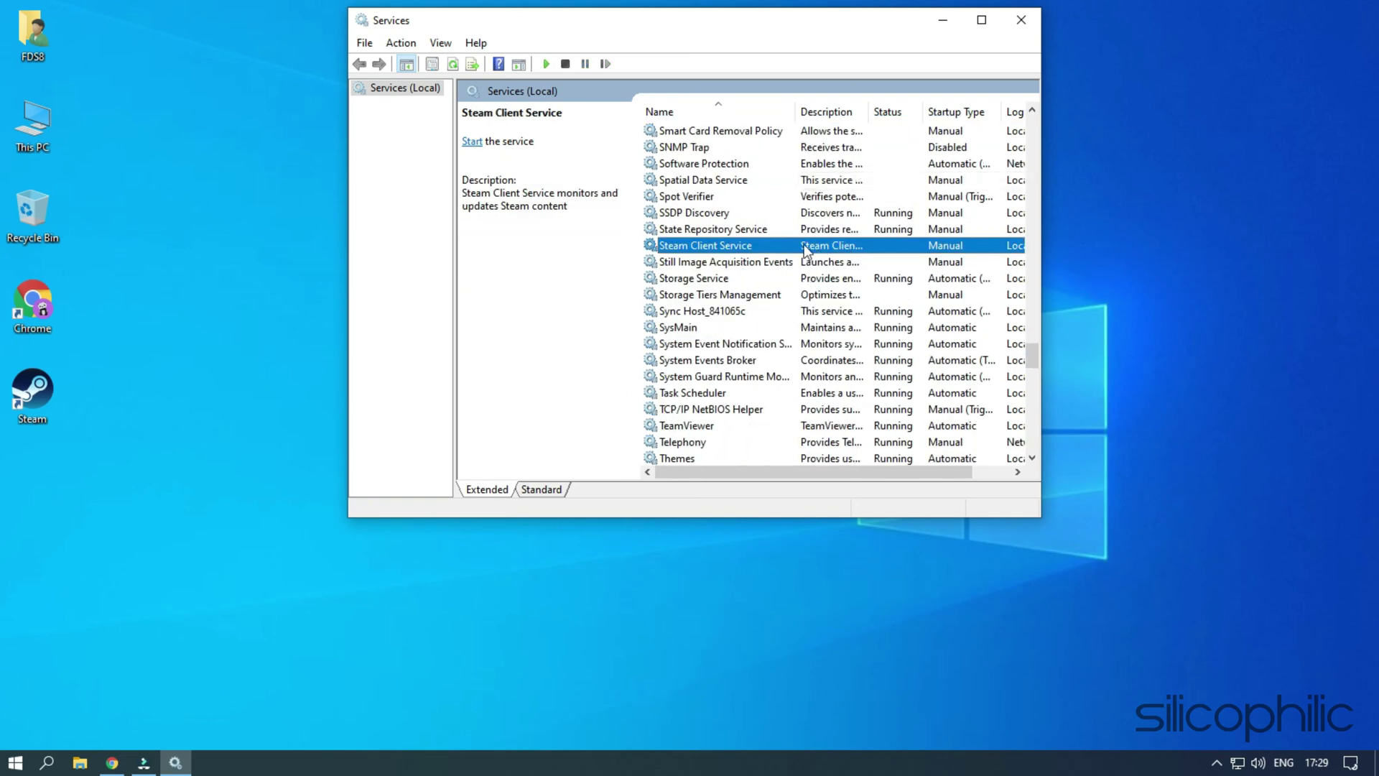
pyautogui.rightClick(763, 248)
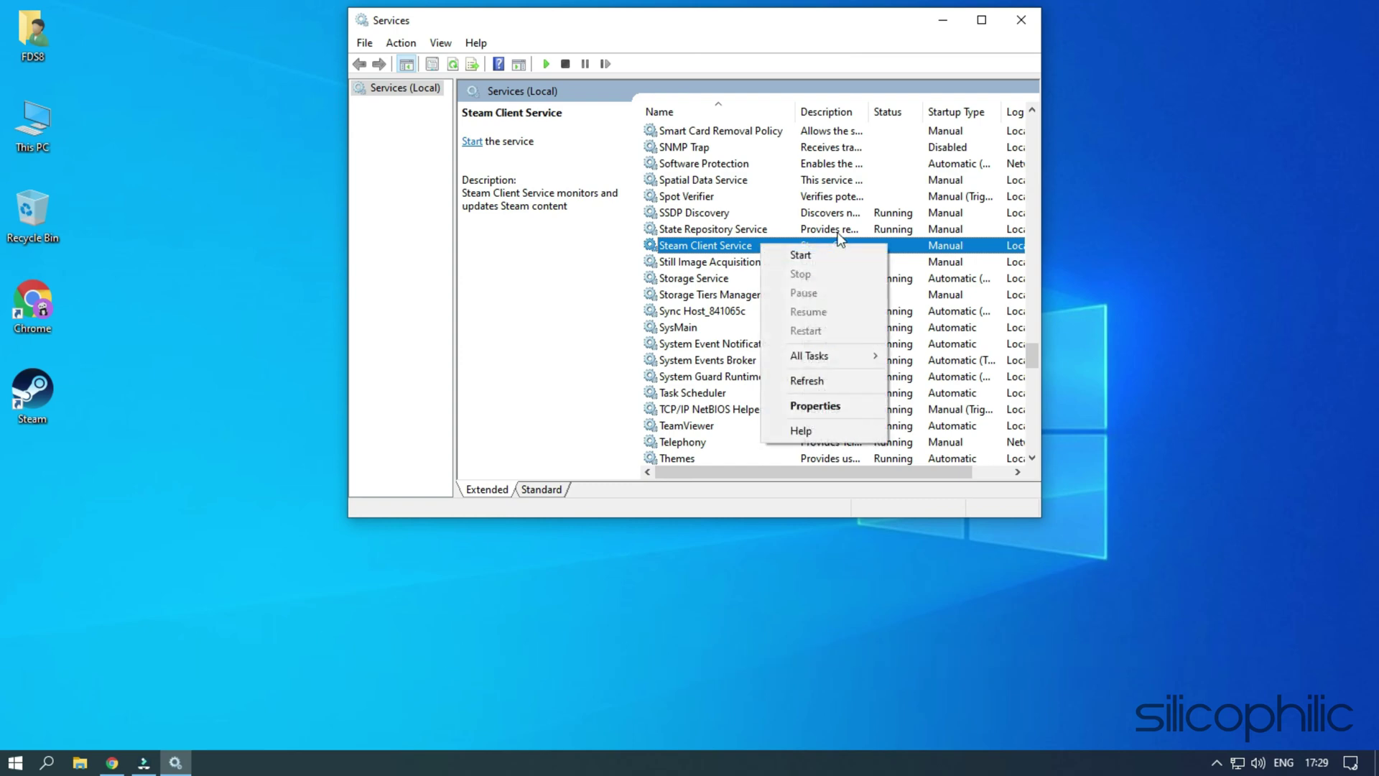
pyautogui.click(842, 404)
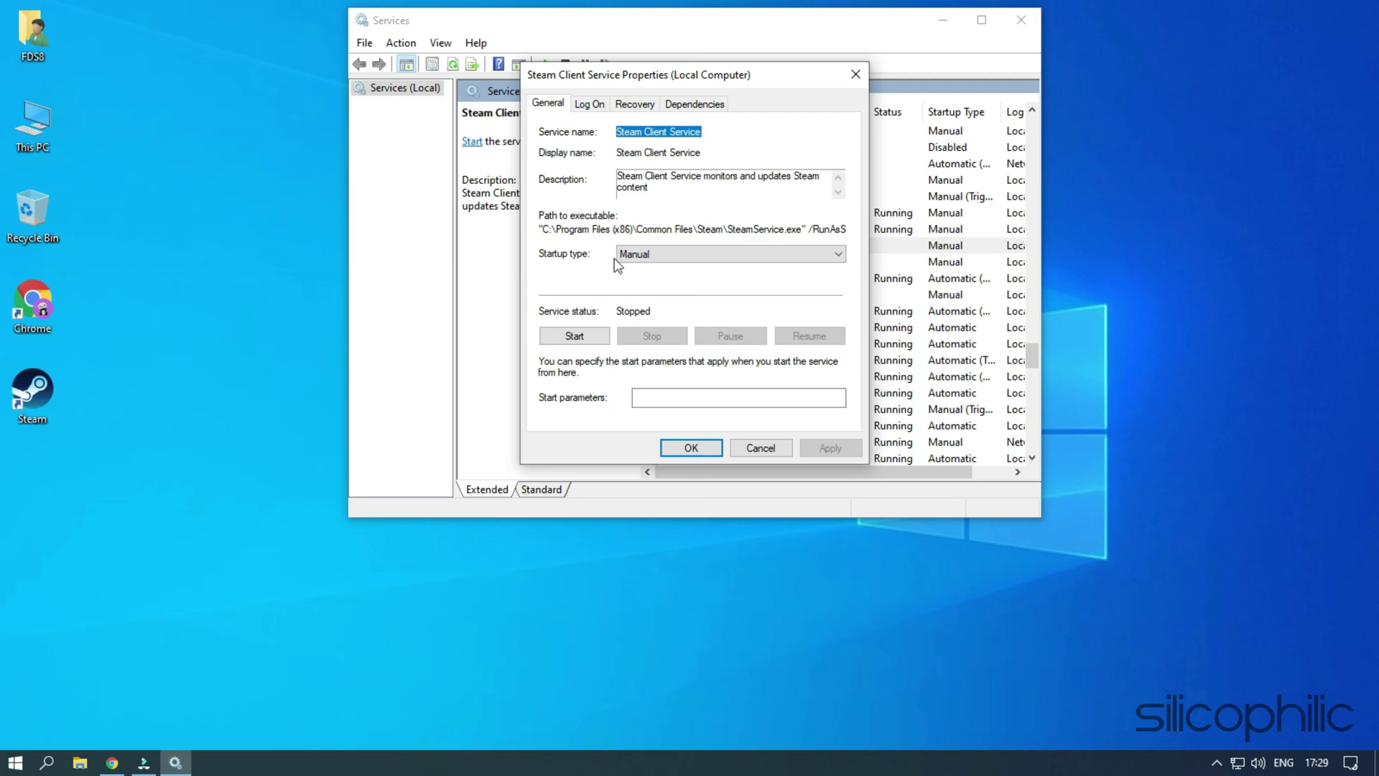
# Set the Steam Client Service startup type to Automatic, apply the change, and close the Services console.
pyautogui.click(788, 257)
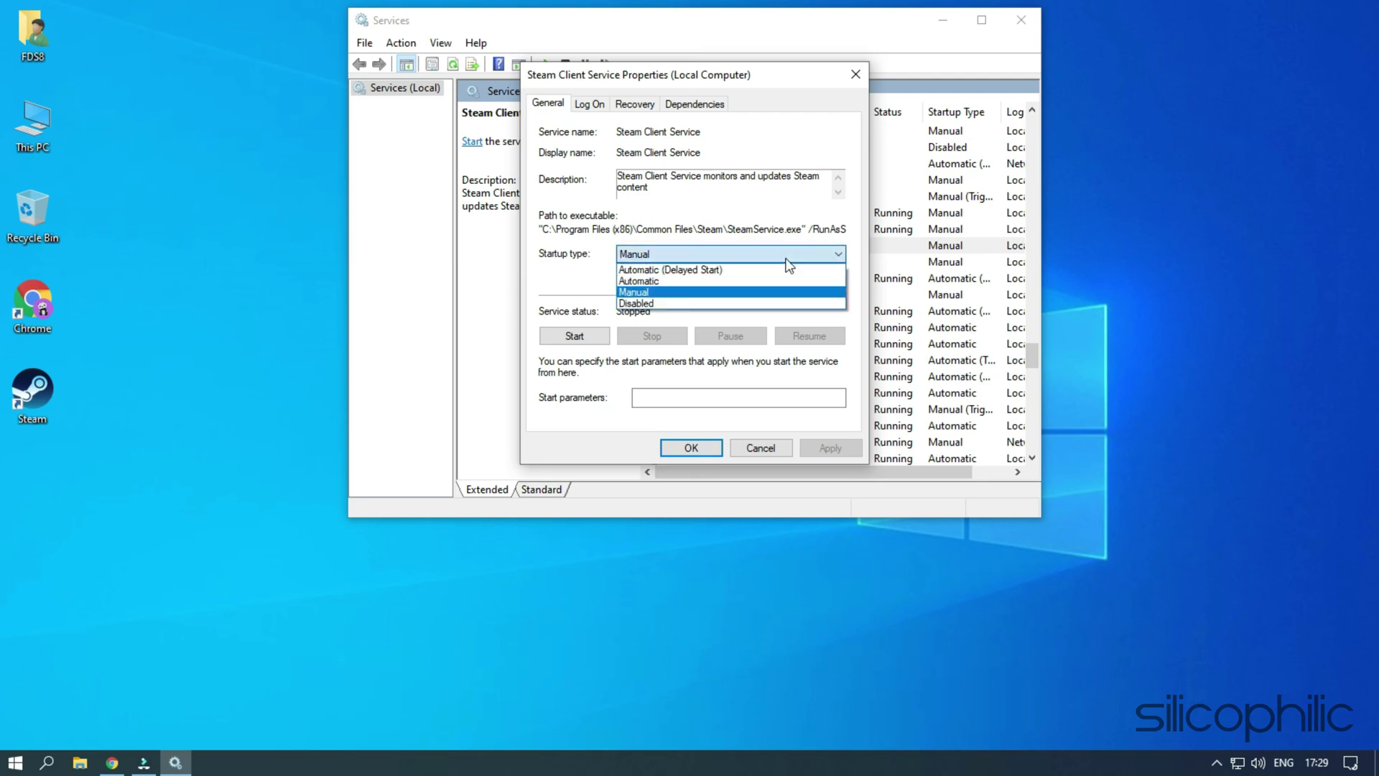
pyautogui.click(719, 288)
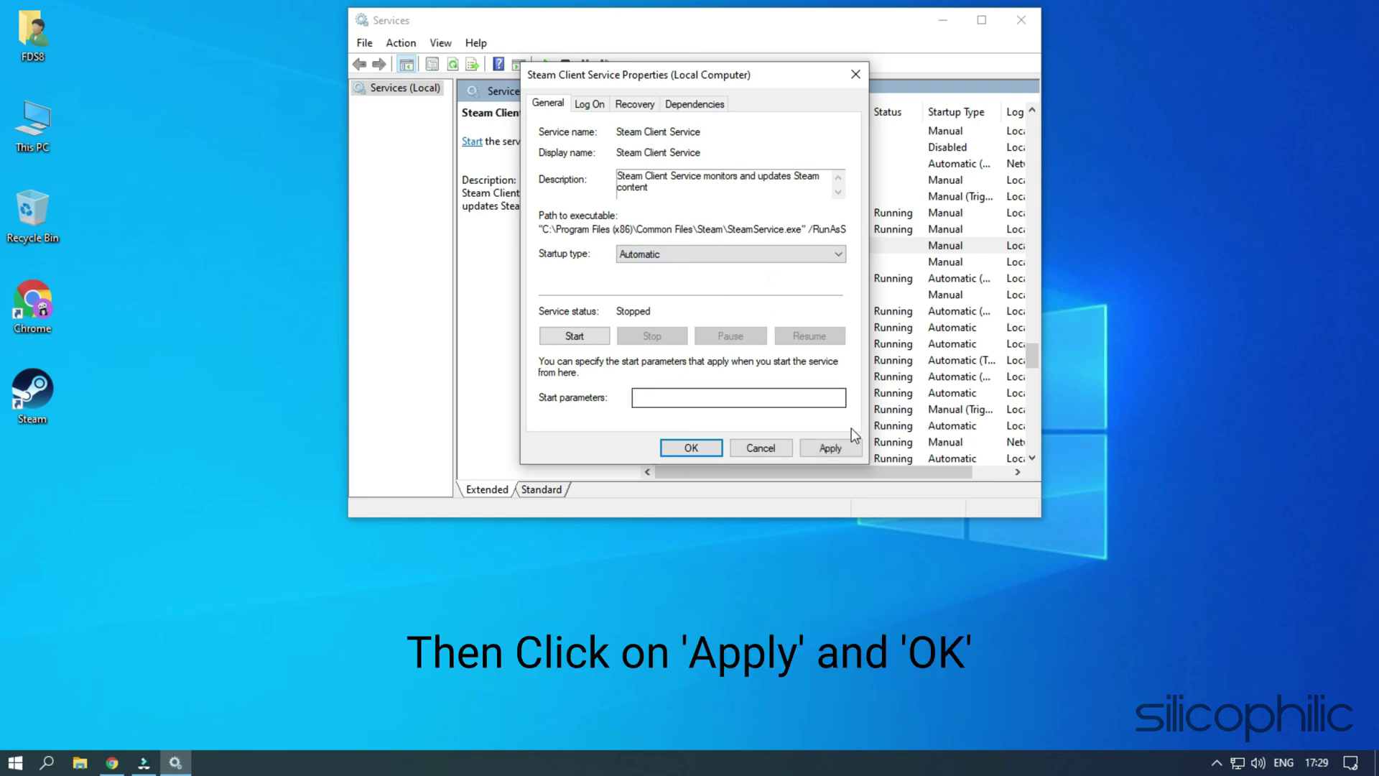
pyautogui.click(832, 449)
pyautogui.click(693, 449)
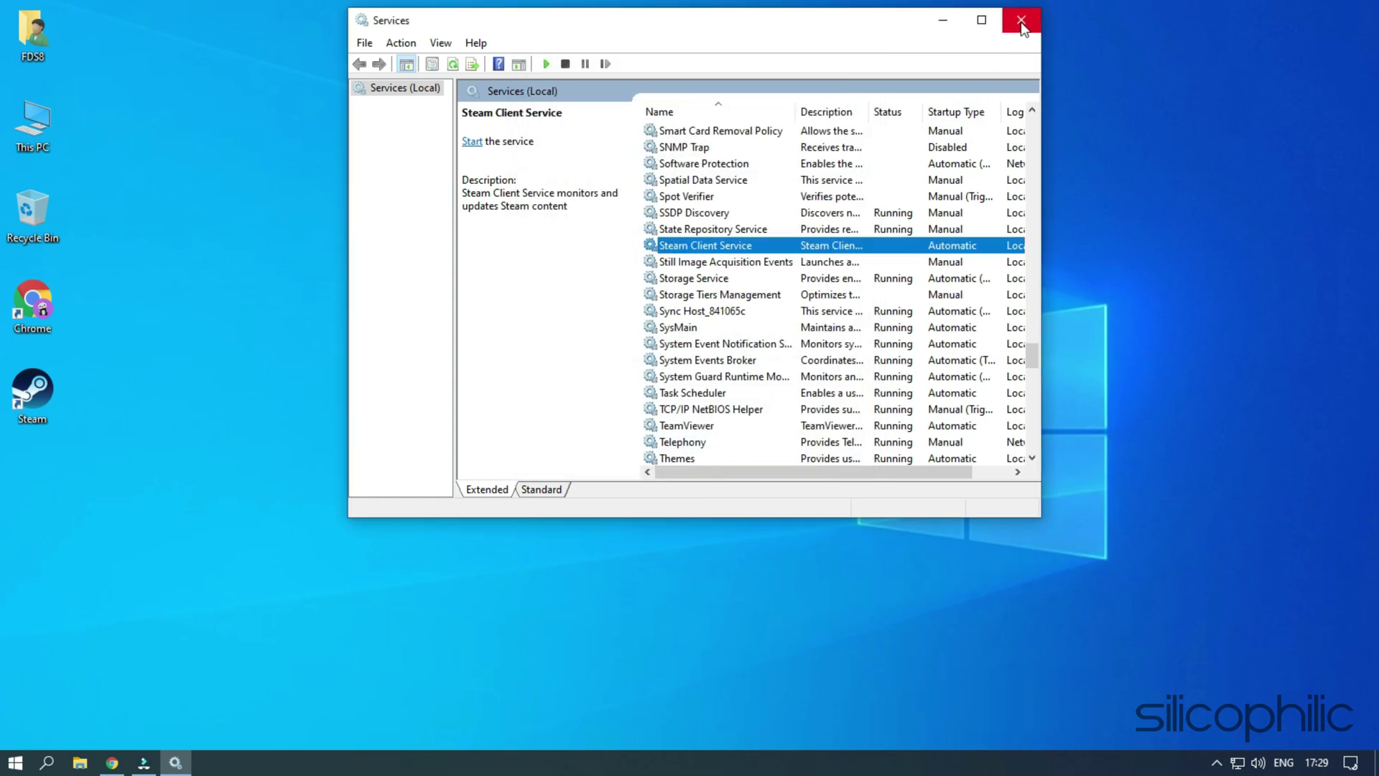
pyautogui.click(1021, 20)
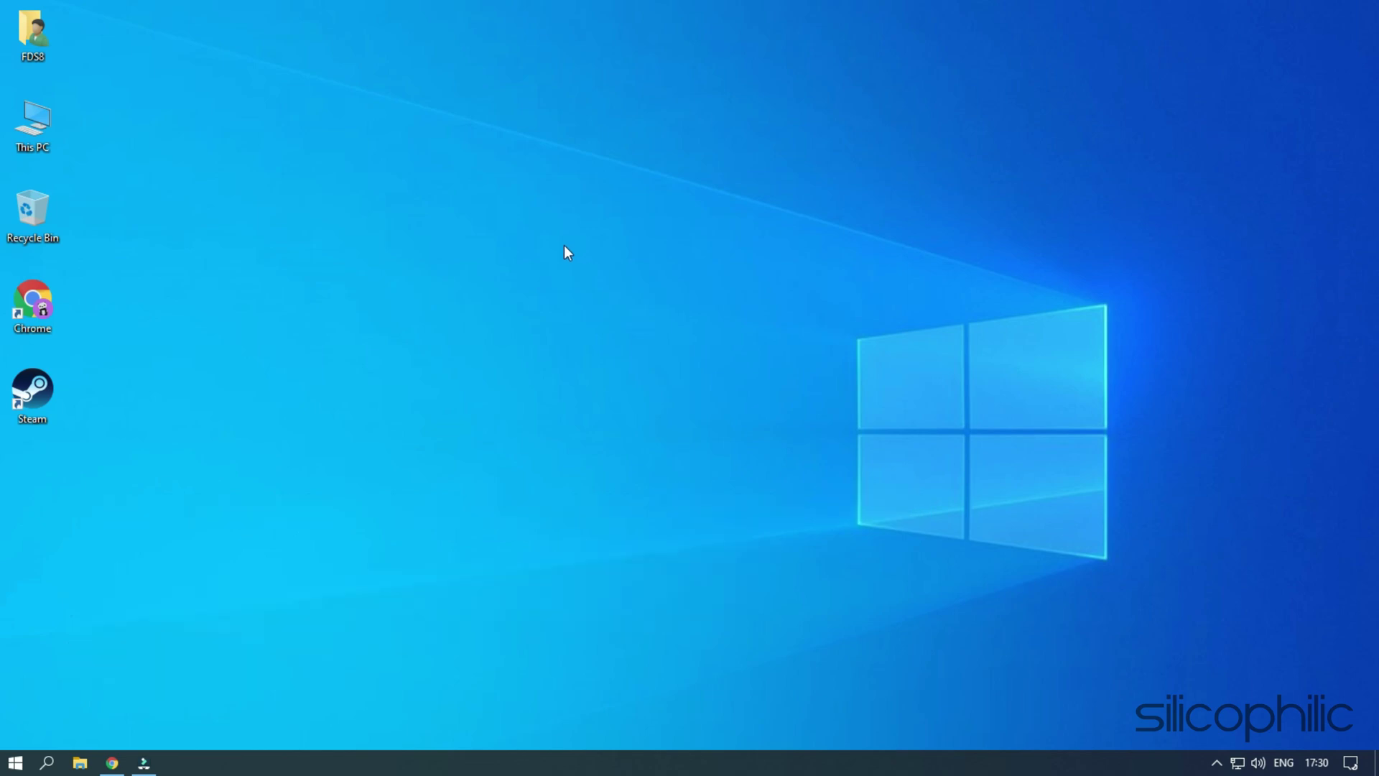
# Search Windows for Command Prompt, run it as administrator, and approve the User Account Control request.
pyautogui.click(44, 763)
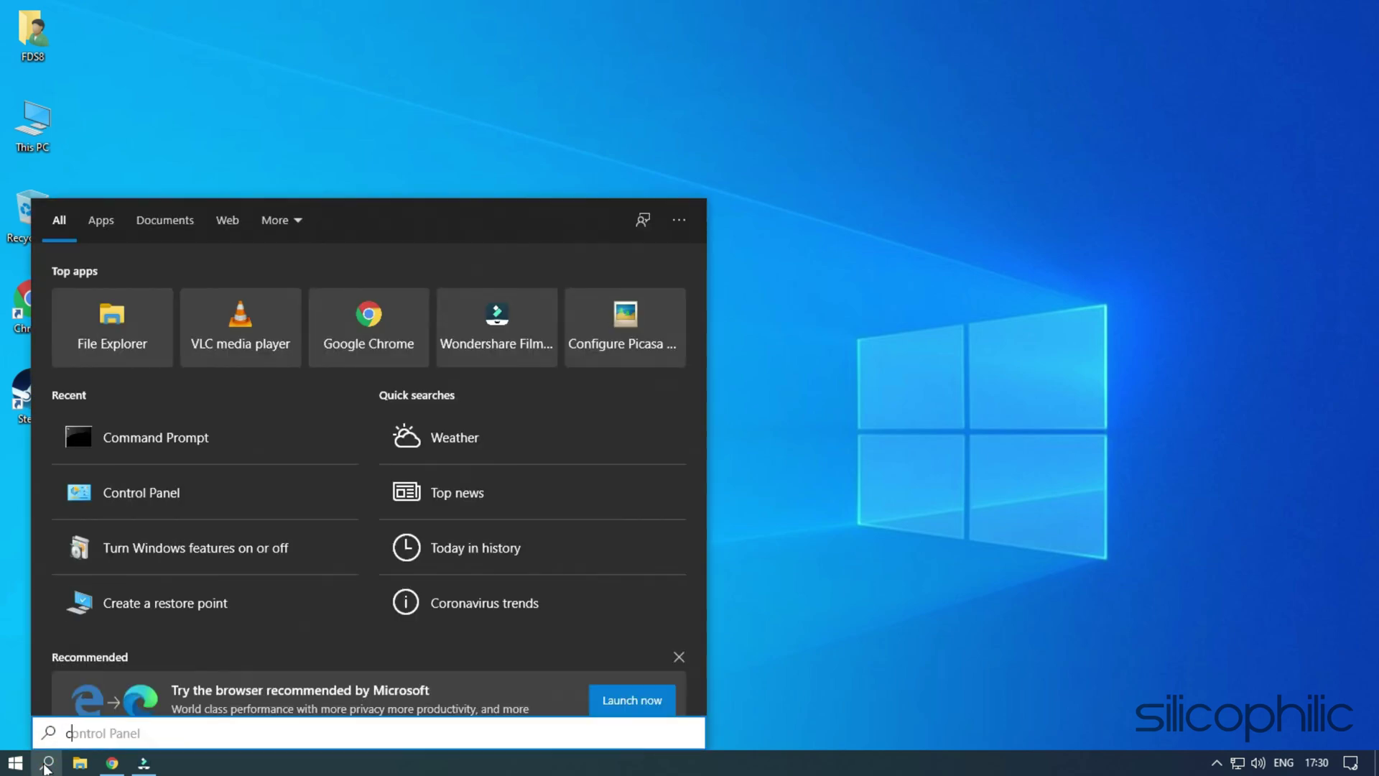
pyautogui.write('cm')
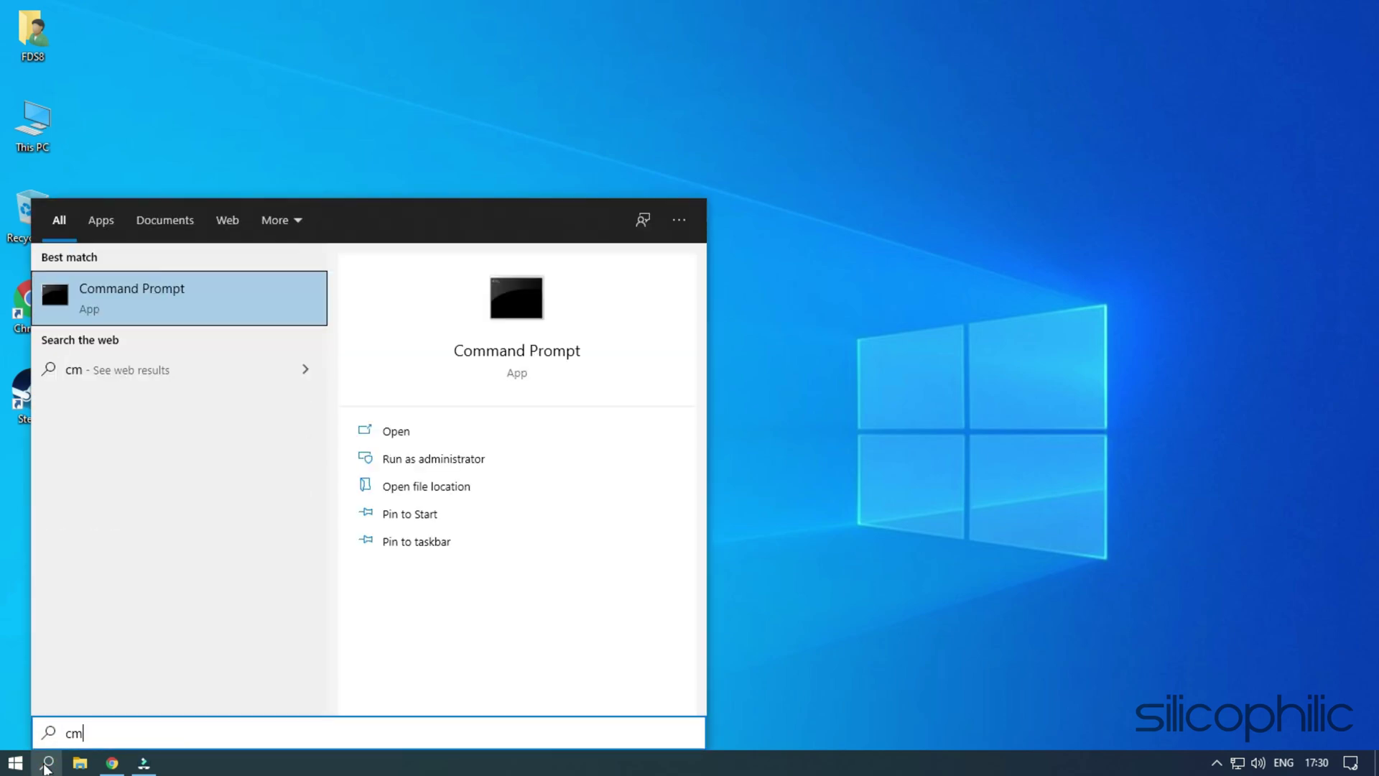
pyautogui.rightClick(226, 293)
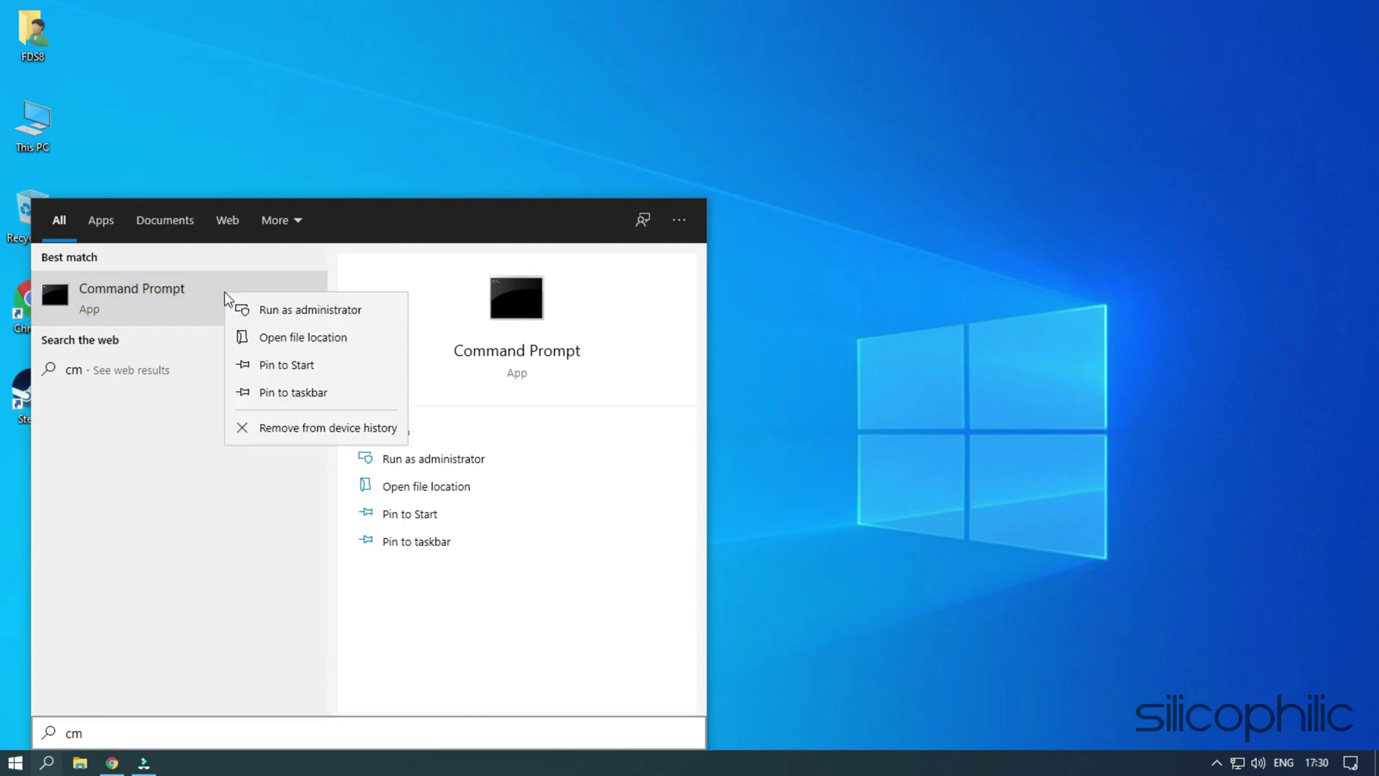
pyautogui.click(357, 316)
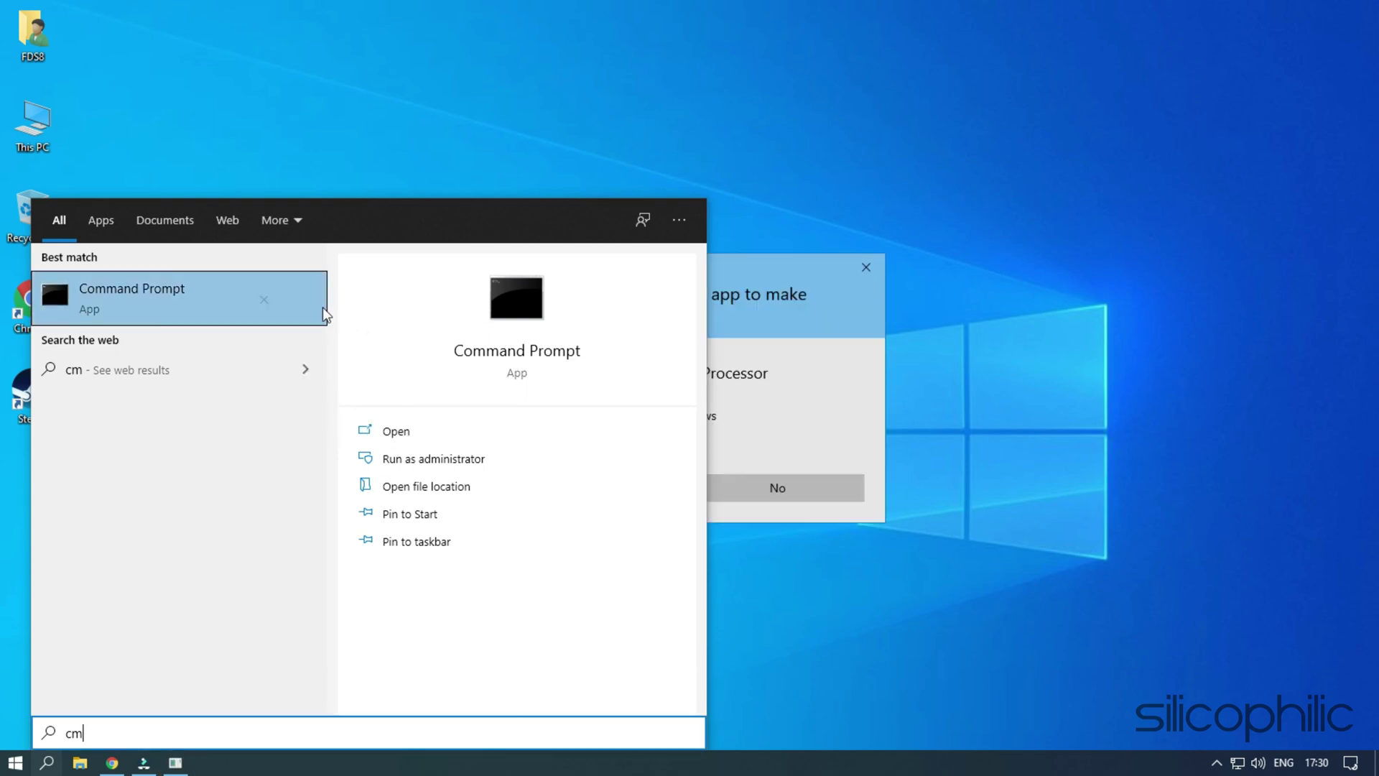
pyautogui.click(697, 140)
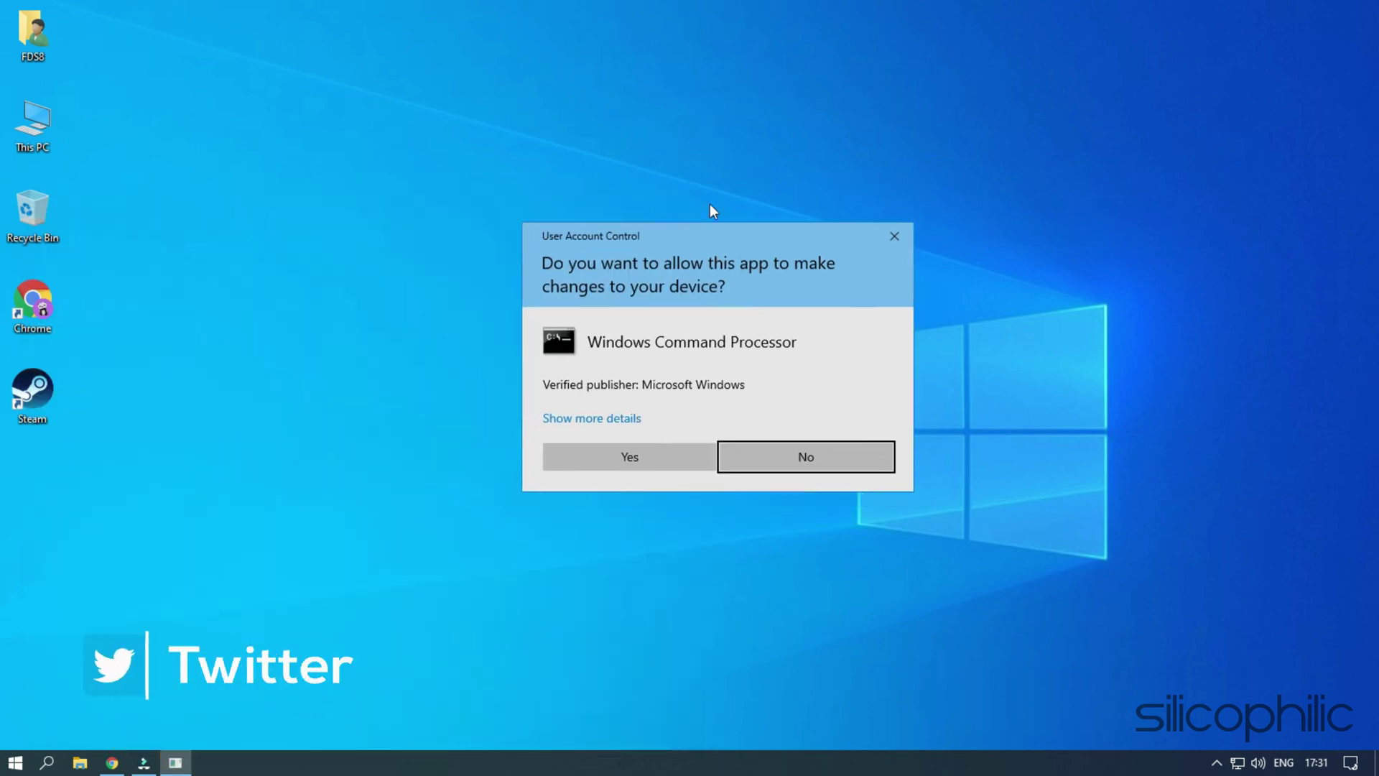
pyautogui.moveTo(719, 237); pyautogui.dragTo(700, 92)
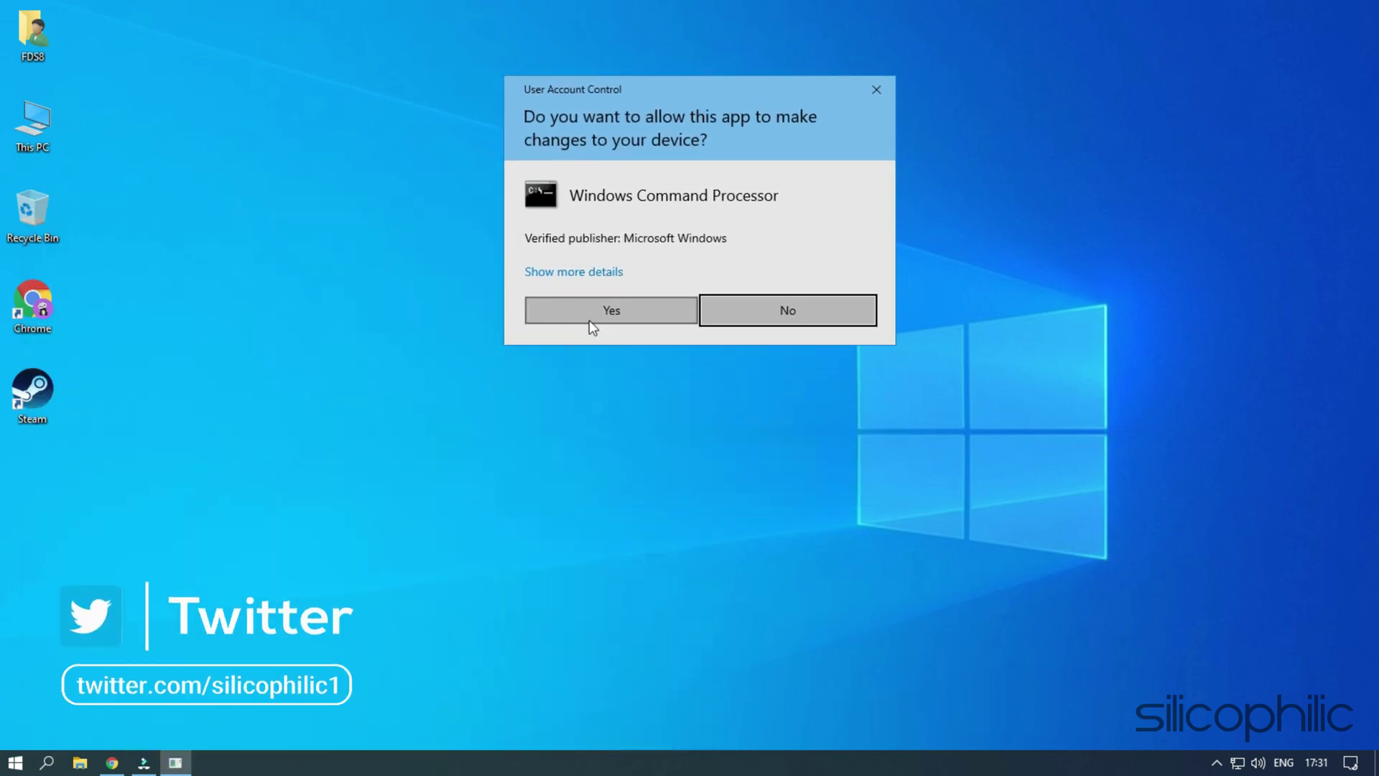
pyautogui.click(559, 316)
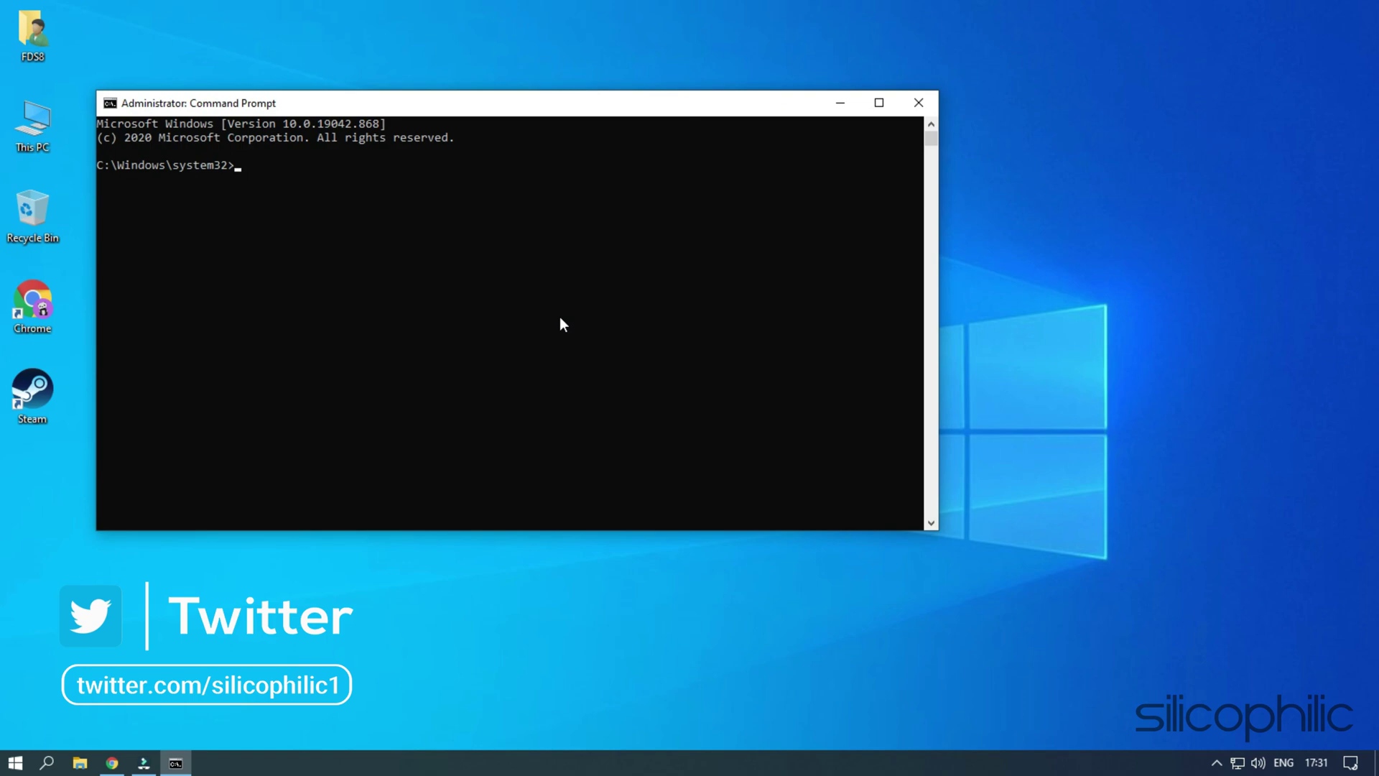
# Repair the Steam service by running "C:\Program Files (x86)\Steam\bin\SteamService.exe" /repair in the elevated Command Prompt.
pyautogui.moveTo(421, 107); pyautogui.dragTo(621, 26)
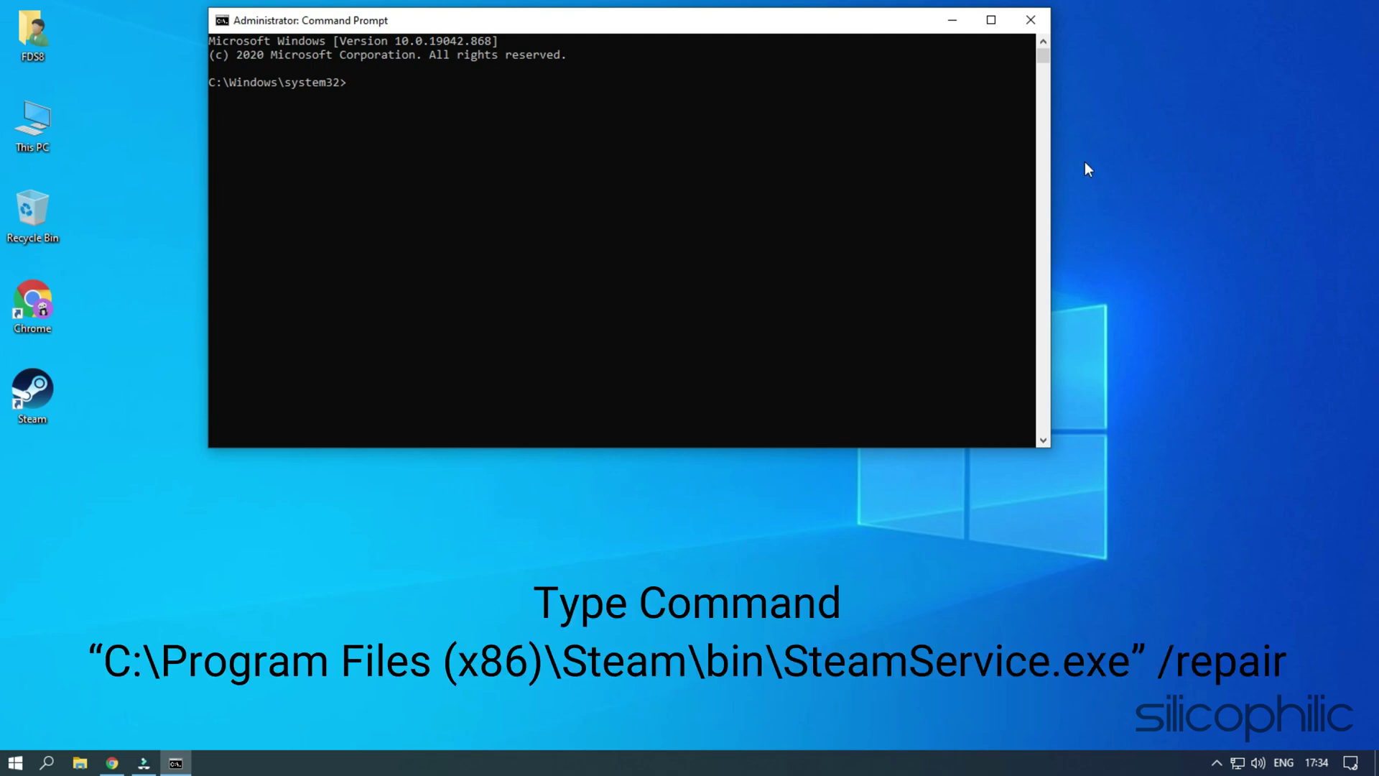
pyautogui.rightClick(1025, 184)
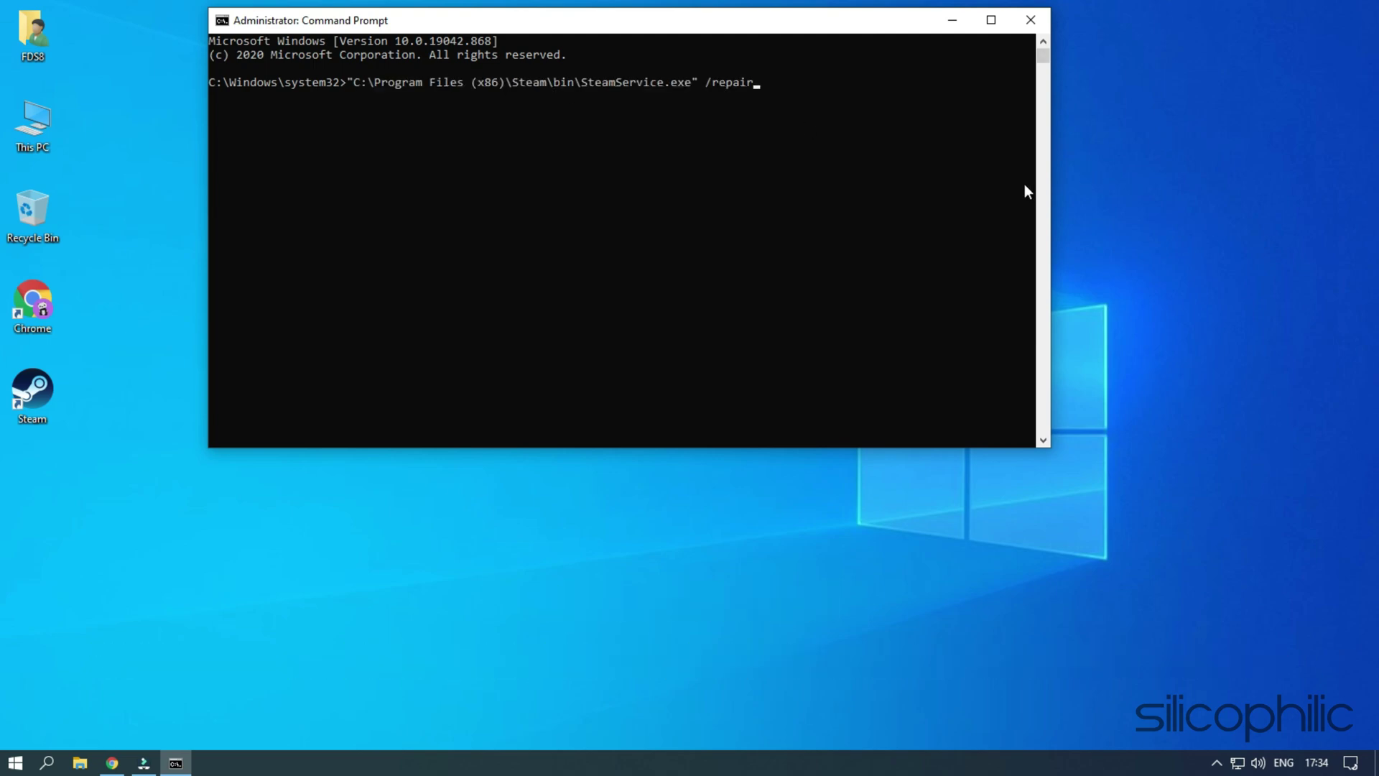
pyautogui.press('Return')
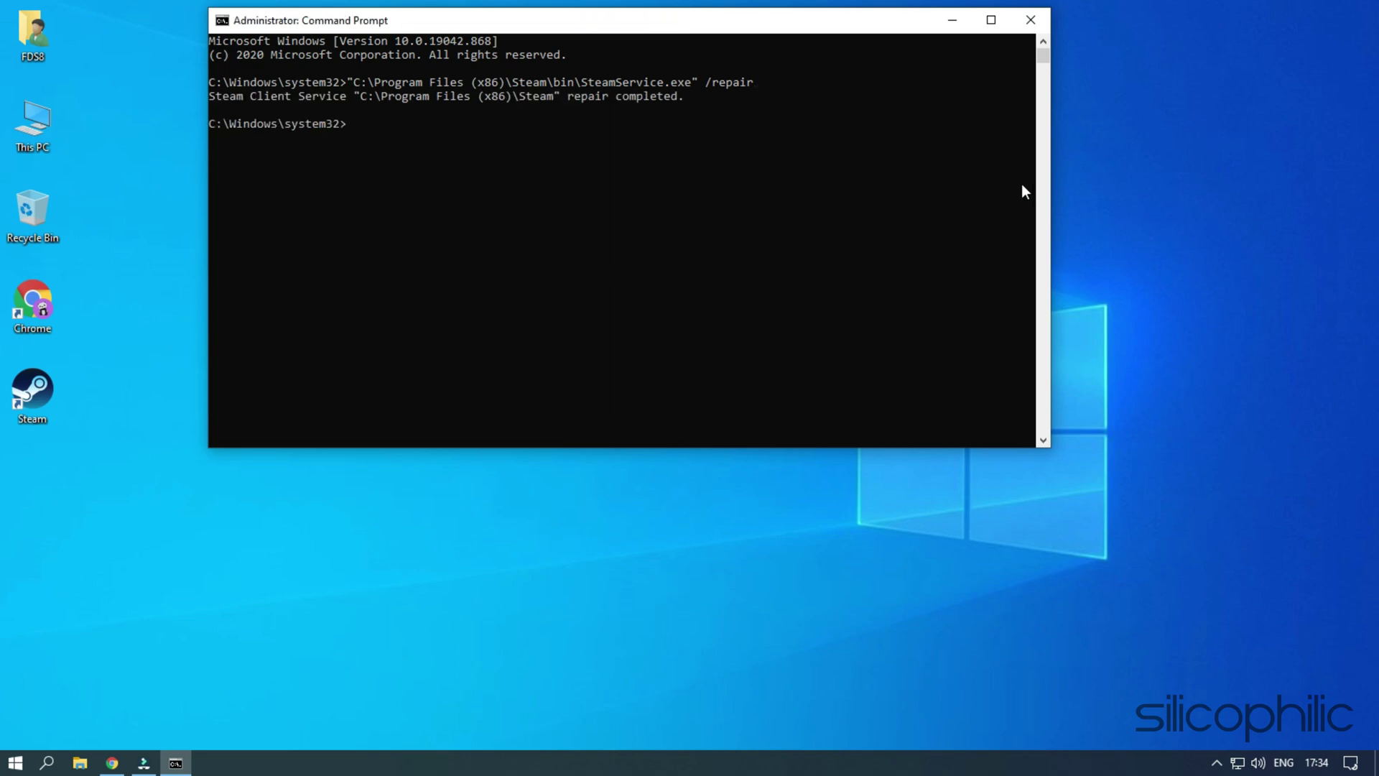
pyautogui.click(1073, 196)
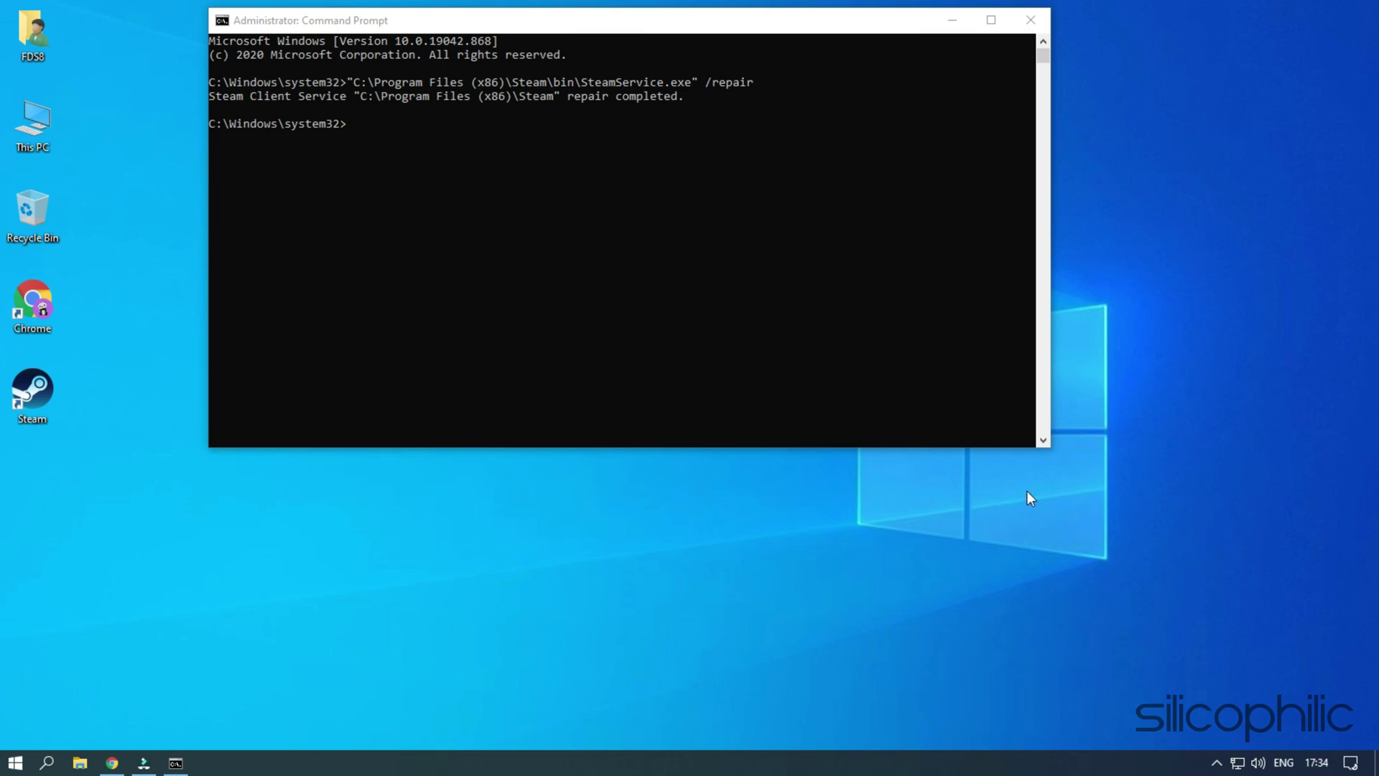
# Close the Command Prompt session with the exit command.
pyautogui.click(351, 125)
pyautogui.write('exit')
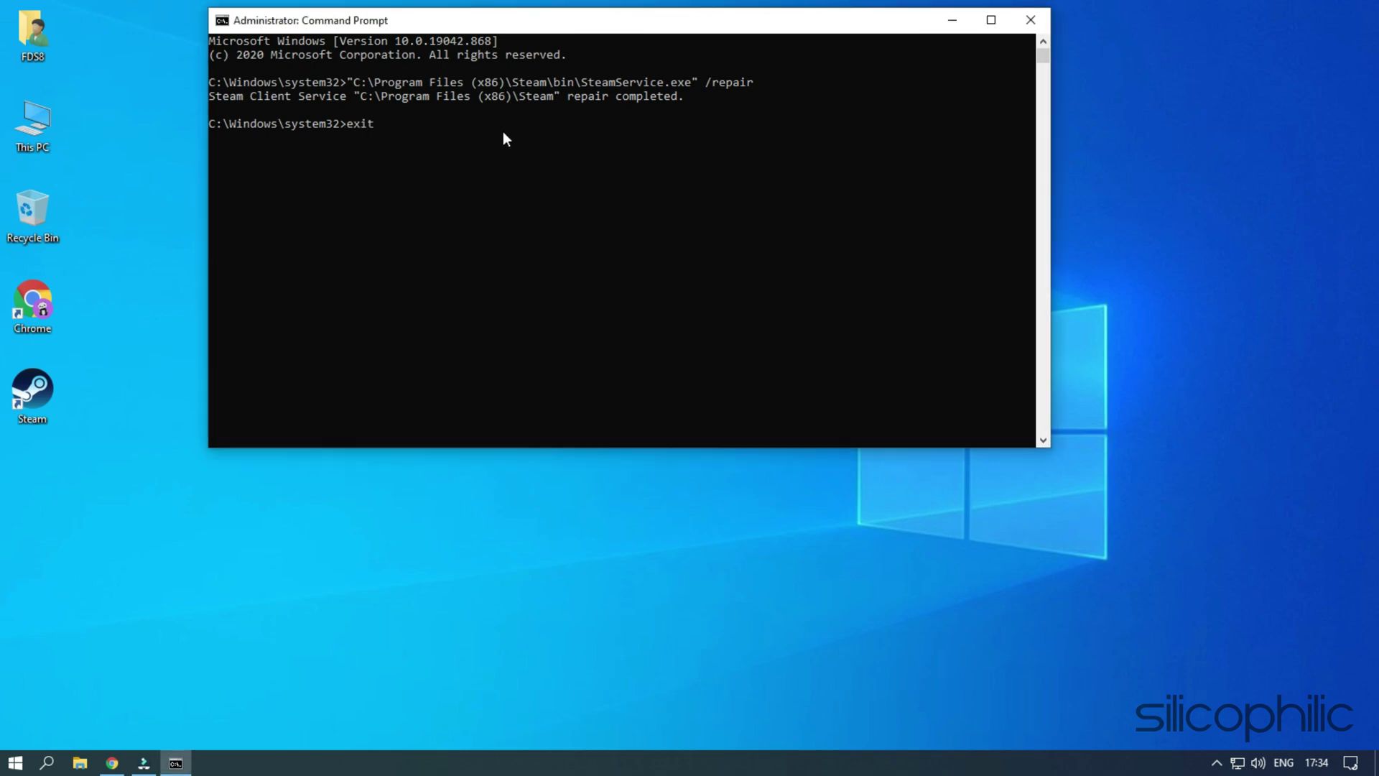
pyautogui.press('Return')
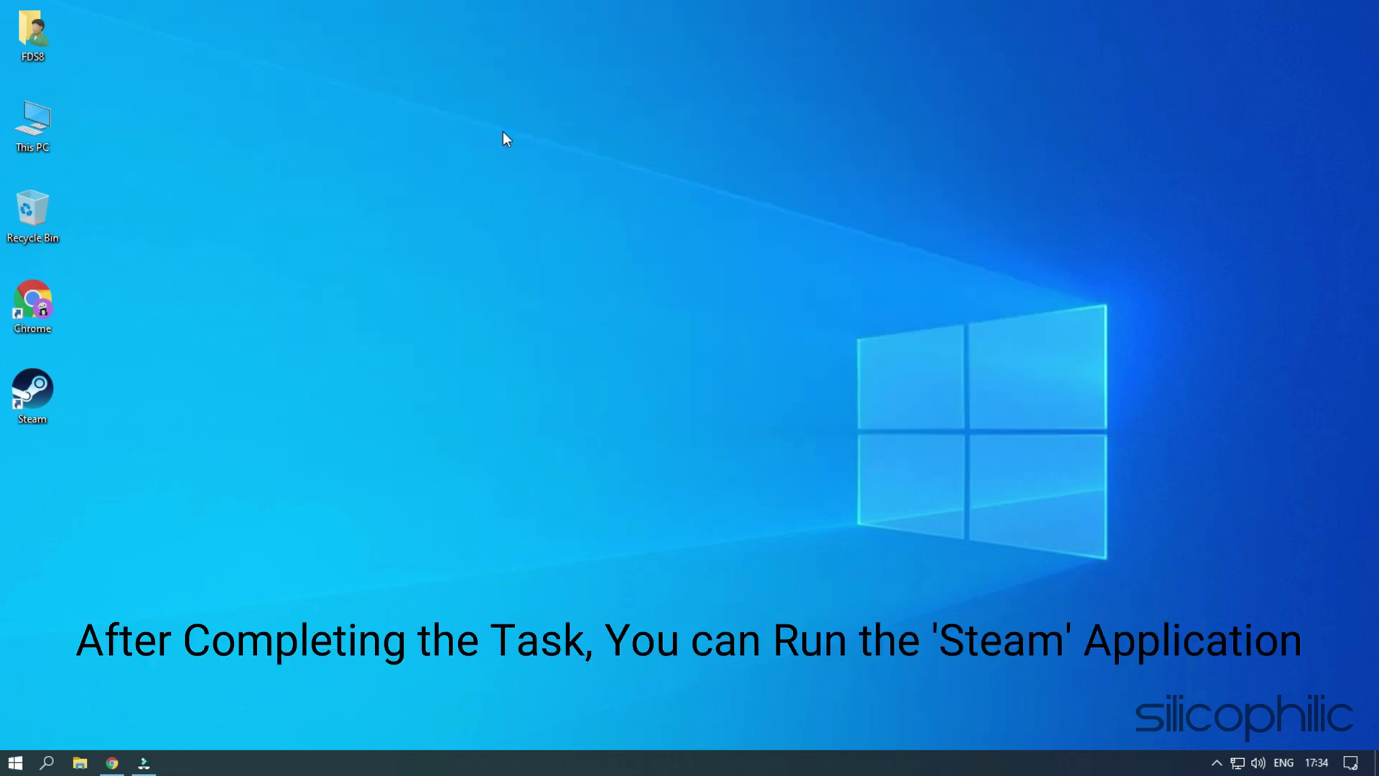